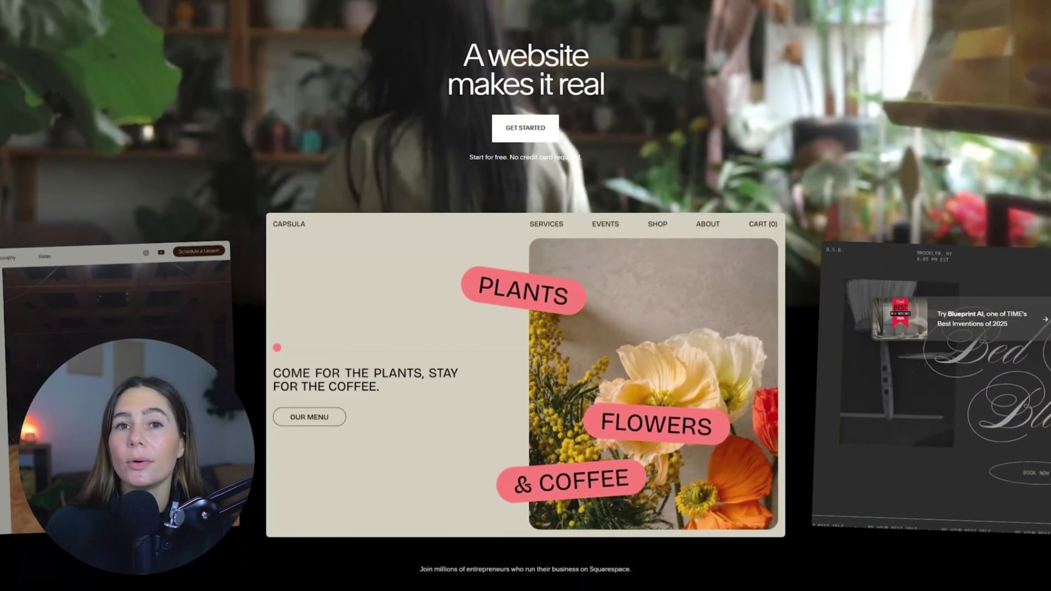
pyautogui.scroll(-5, 526, 296)
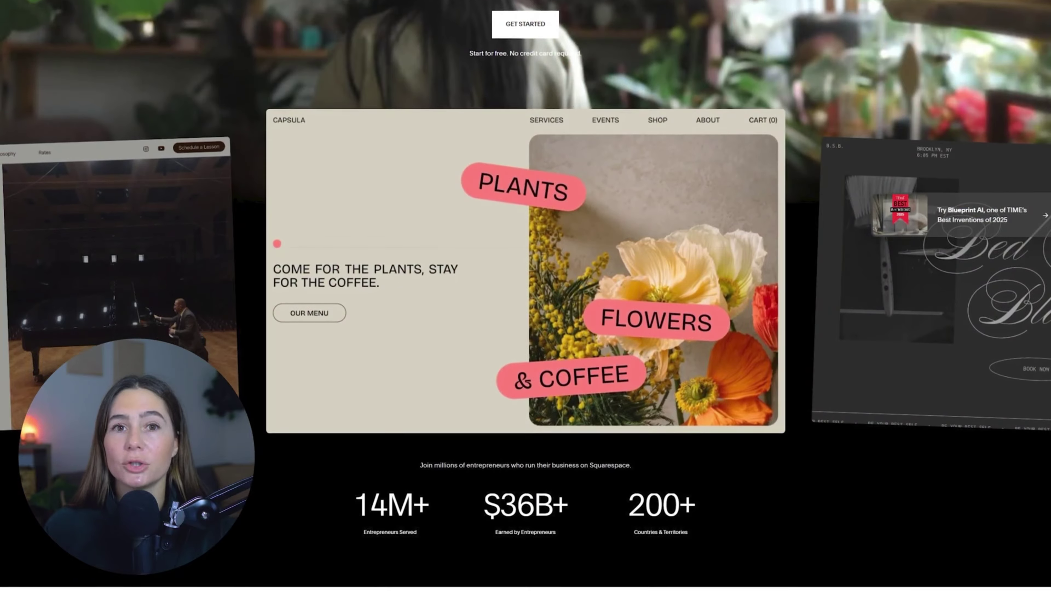
pyautogui.scroll(-5, 525, 295)
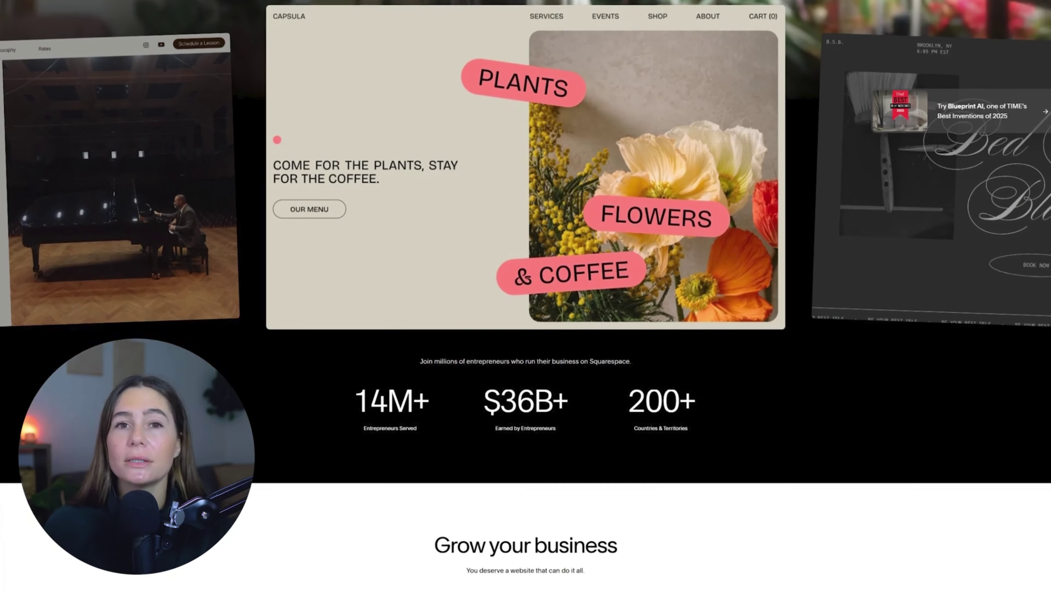
pyautogui.scroll(-5, 525, 296)
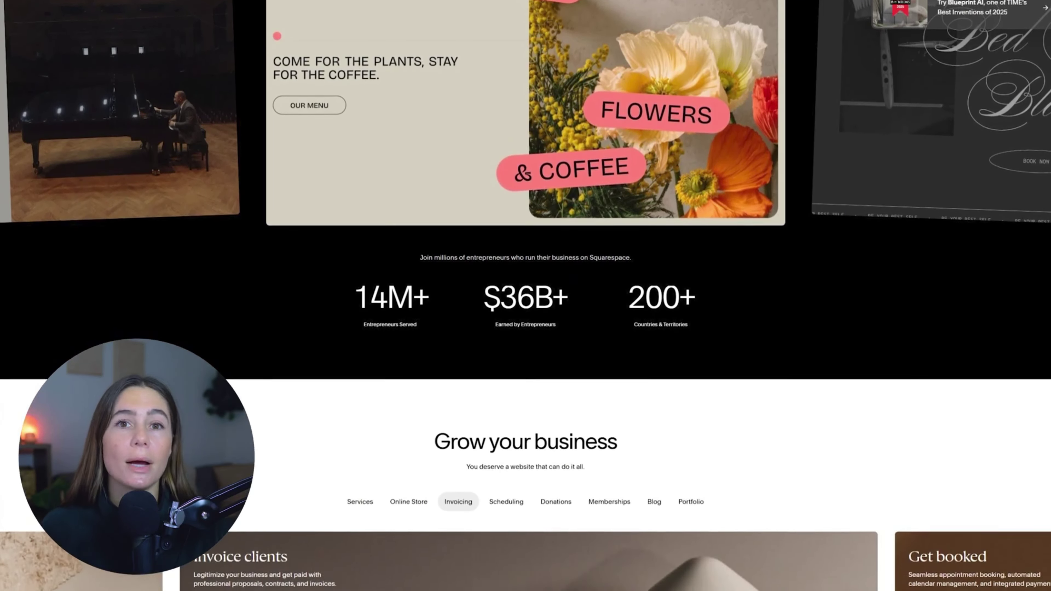
pyautogui.scroll(-4, 525, 296)
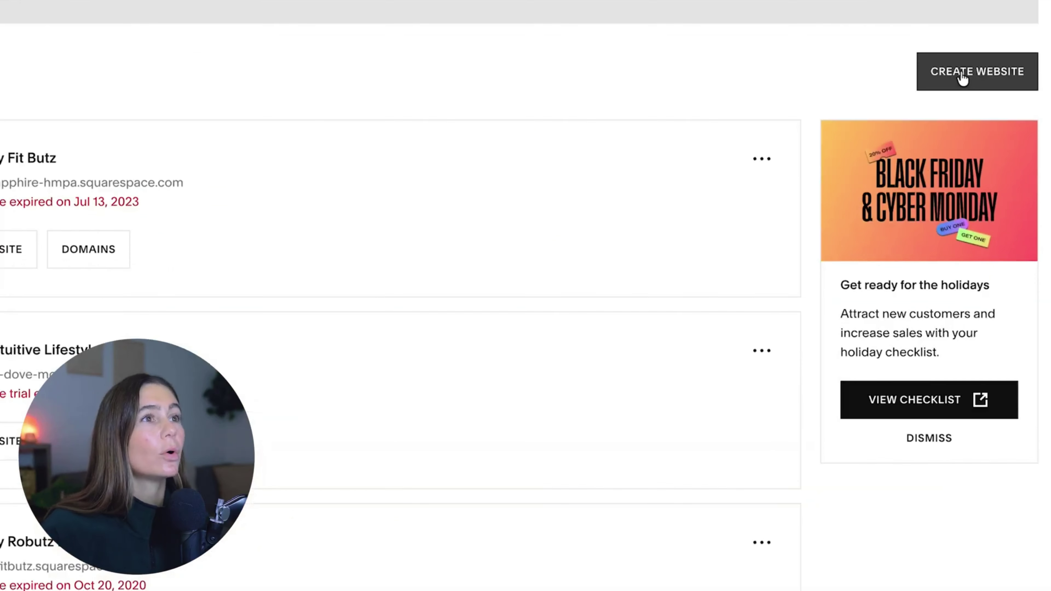
# Step: Start creating a new website from the account's list of sites
pyautogui.click(963, 140)
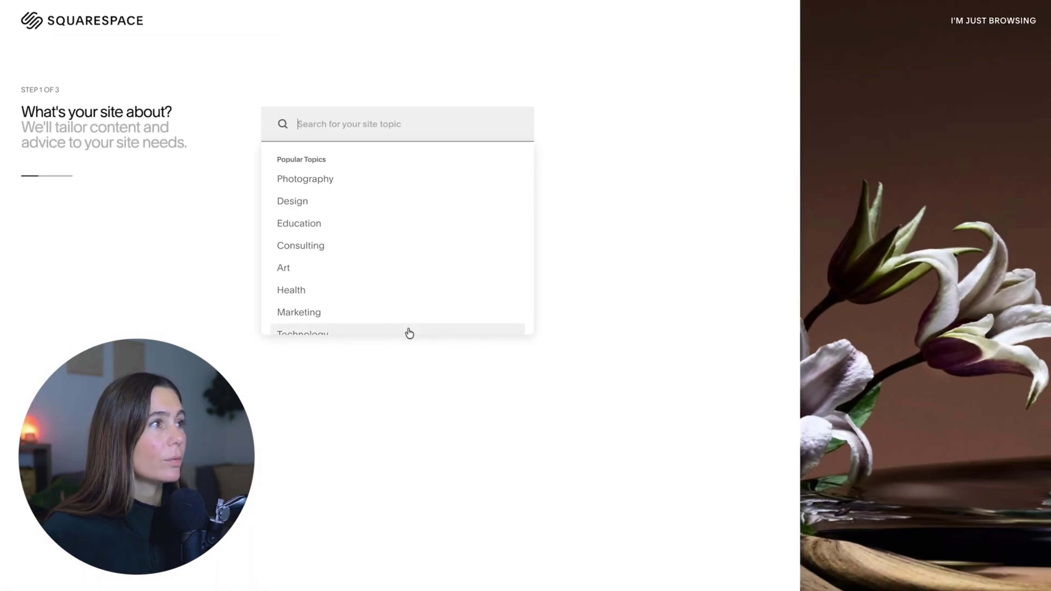
pyautogui.write('ecommer')
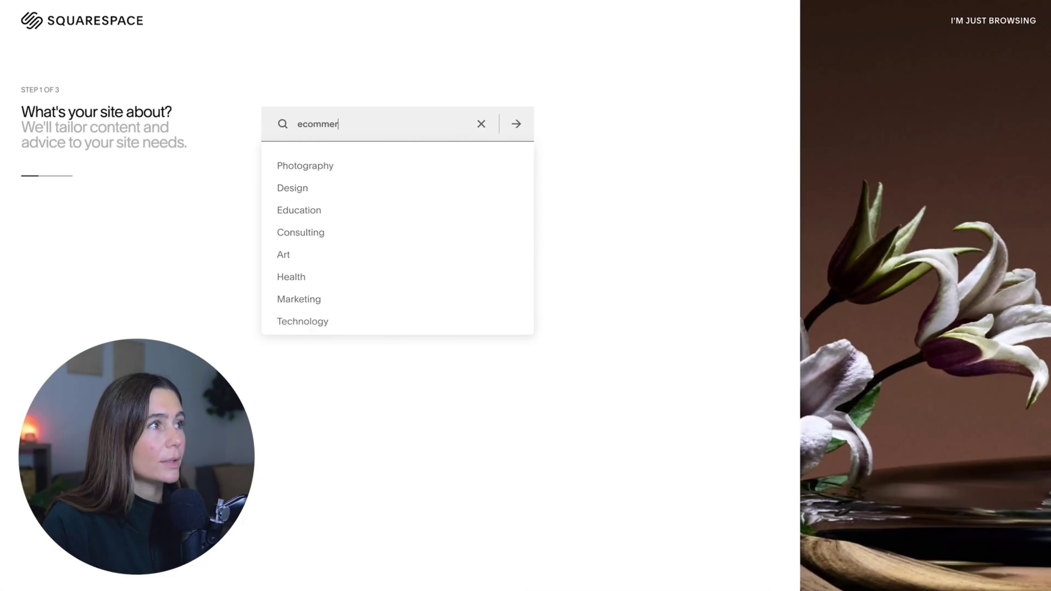
pyautogui.write('ce')
pyautogui.hotkey('ctrl', 'a')
pyautogui.press('BackSpace')
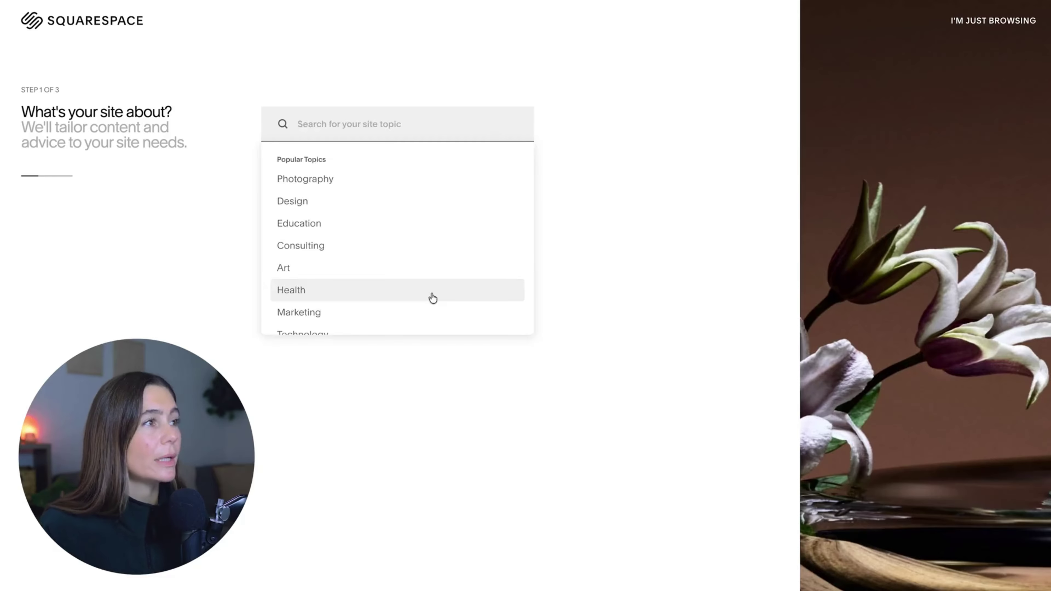
# Step: Set the site topic to Health and choose the goals online courses, memberships, building community, publishing a blog and getting appointments
pyautogui.click(433, 297)
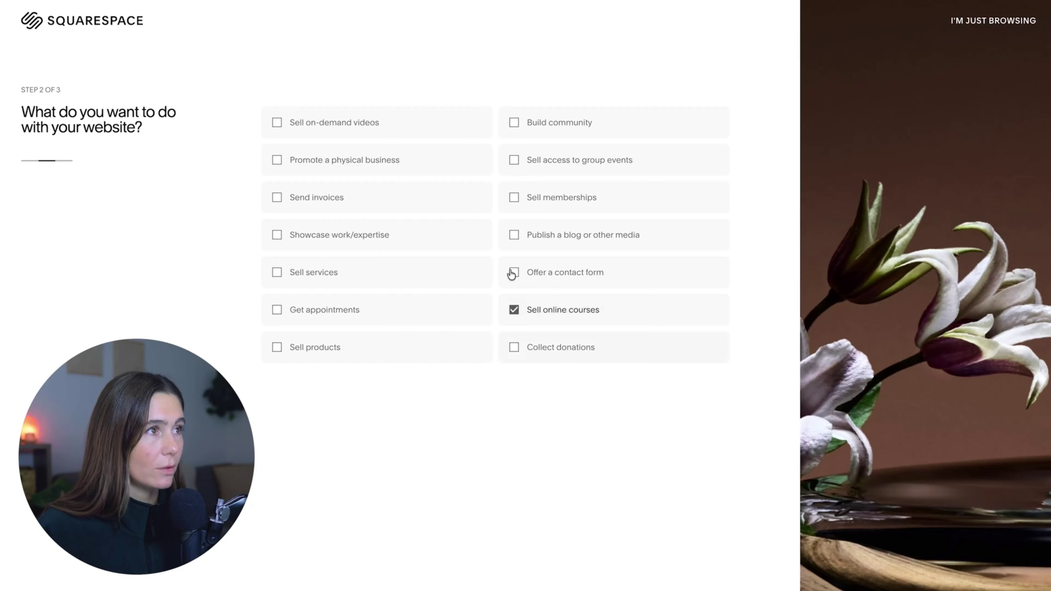
pyautogui.click(559, 129)
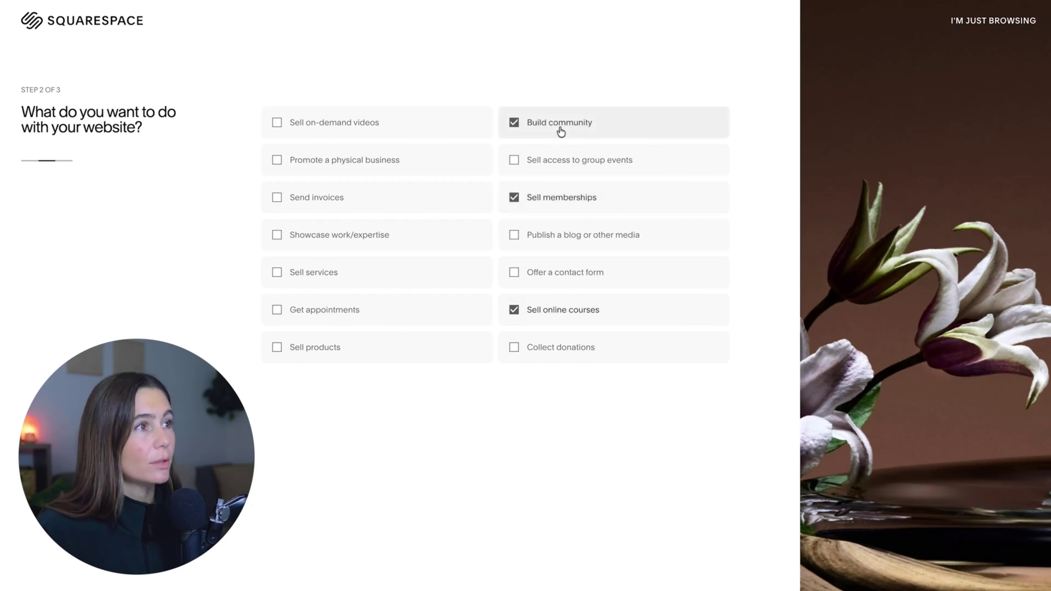
pyautogui.click(571, 237)
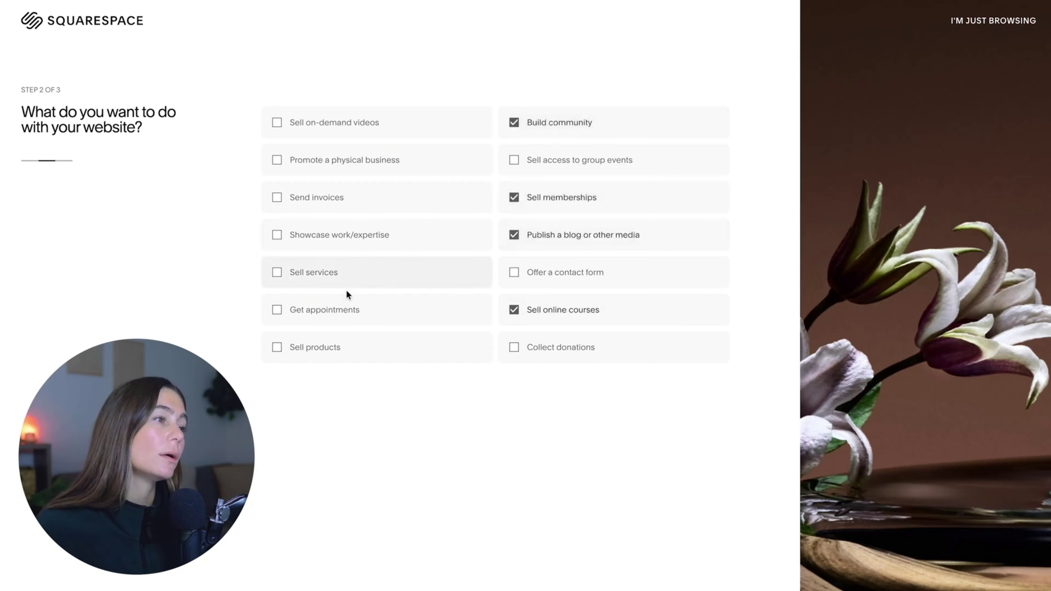
pyautogui.click(333, 309)
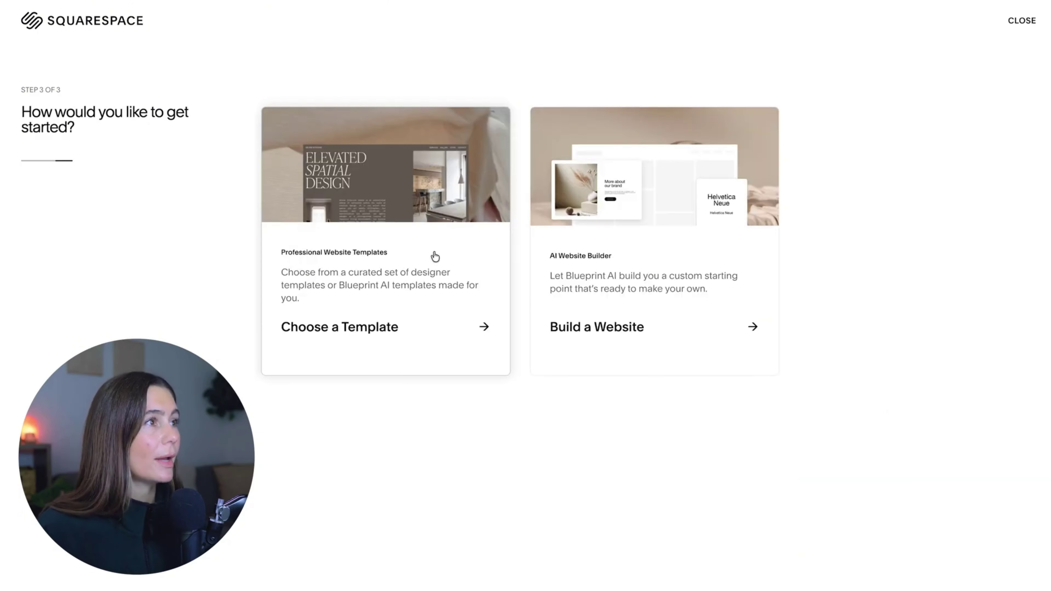
# Step: Choose to begin from a professional template and start the site with the Glow design
pyautogui.click(435, 256)
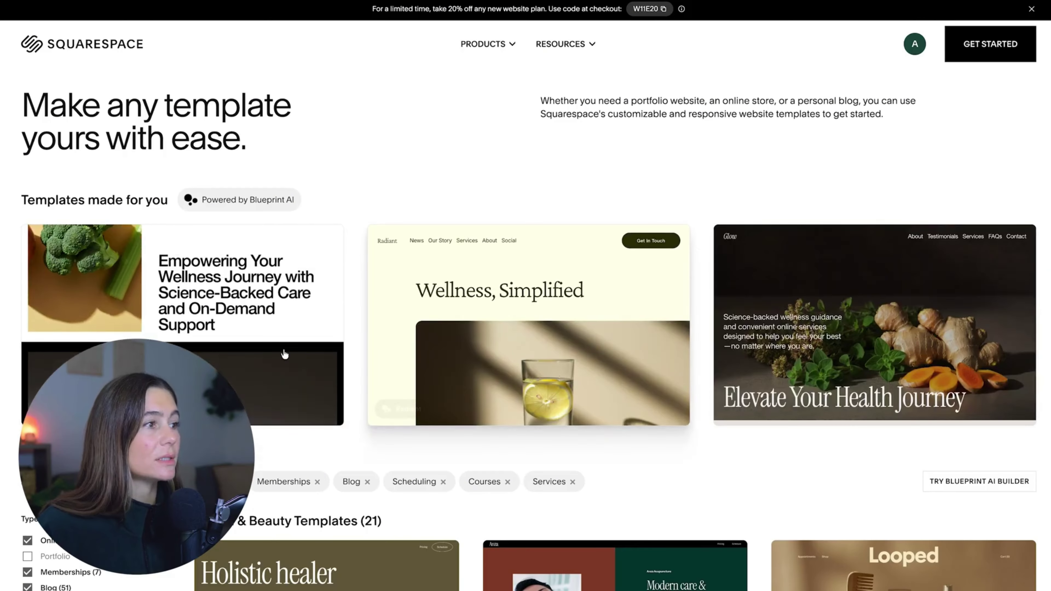
pyautogui.click(783, 238)
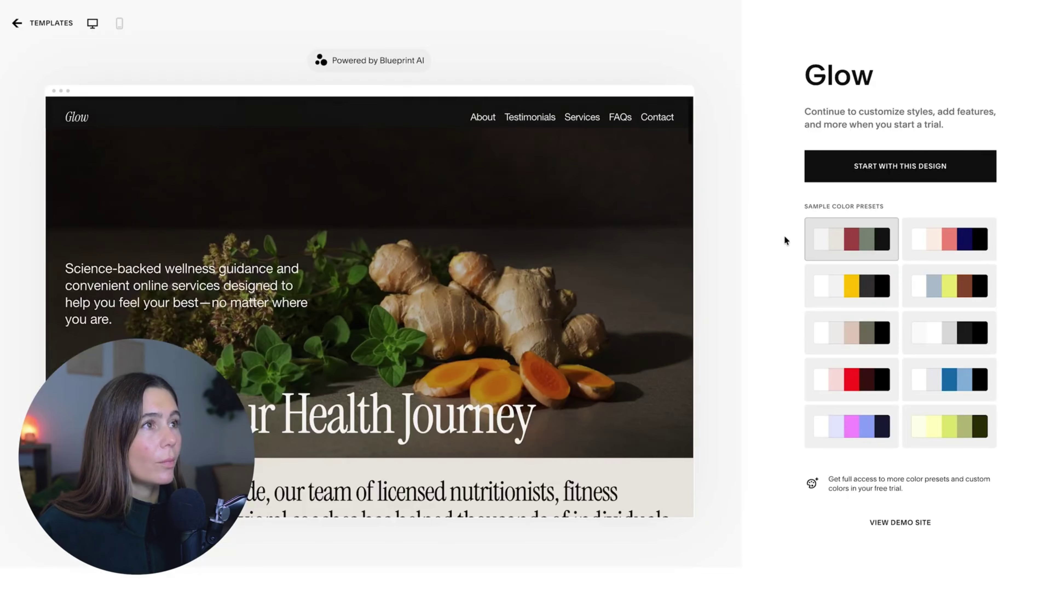
pyautogui.click(921, 168)
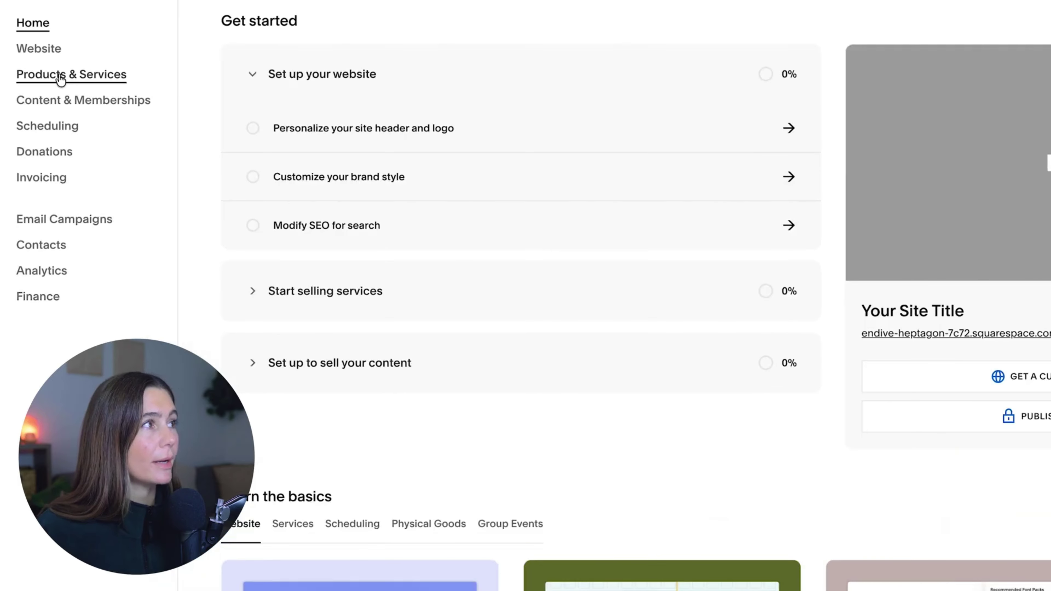
# Step: Go to the site's product management area and start adding the first physical product
pyautogui.click(61, 78)
pyautogui.click(41, 102)
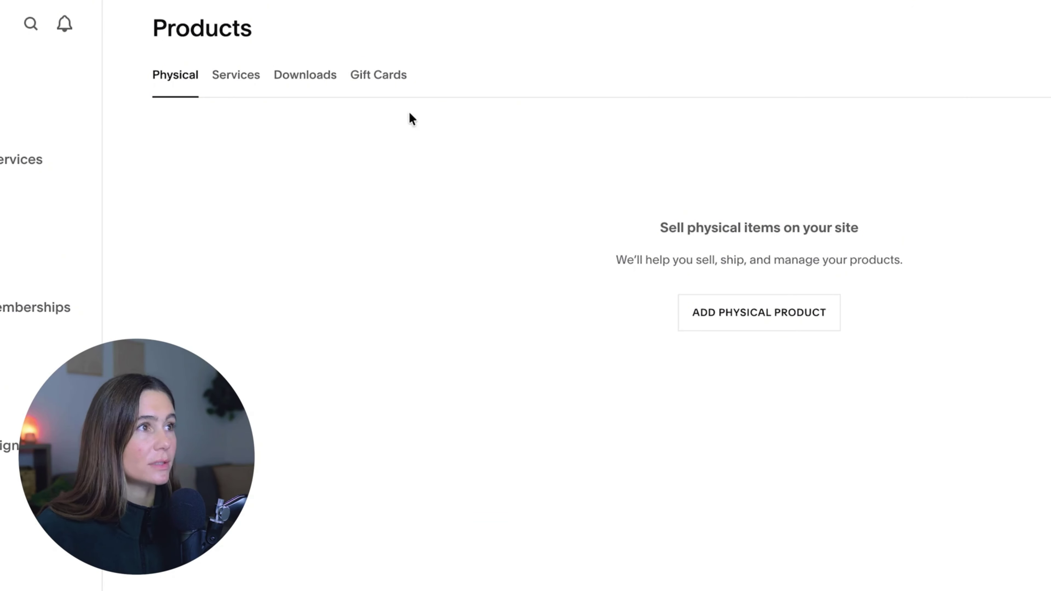
pyautogui.click(824, 311)
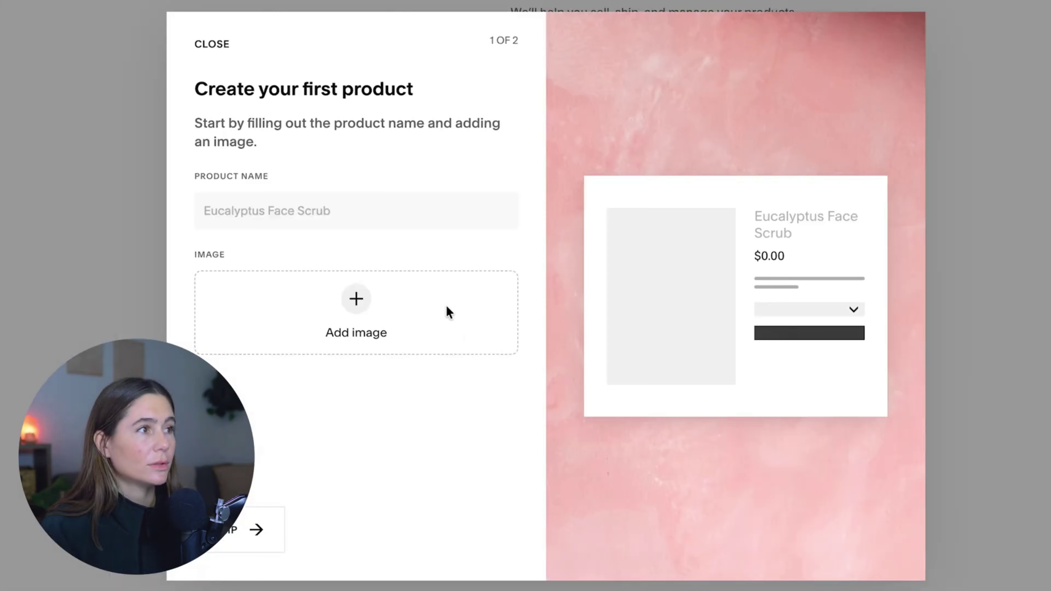
# Step: Name the product GlowLean Plant Protein, add a product image and continue to the inventory setup
pyautogui.click(323, 211)
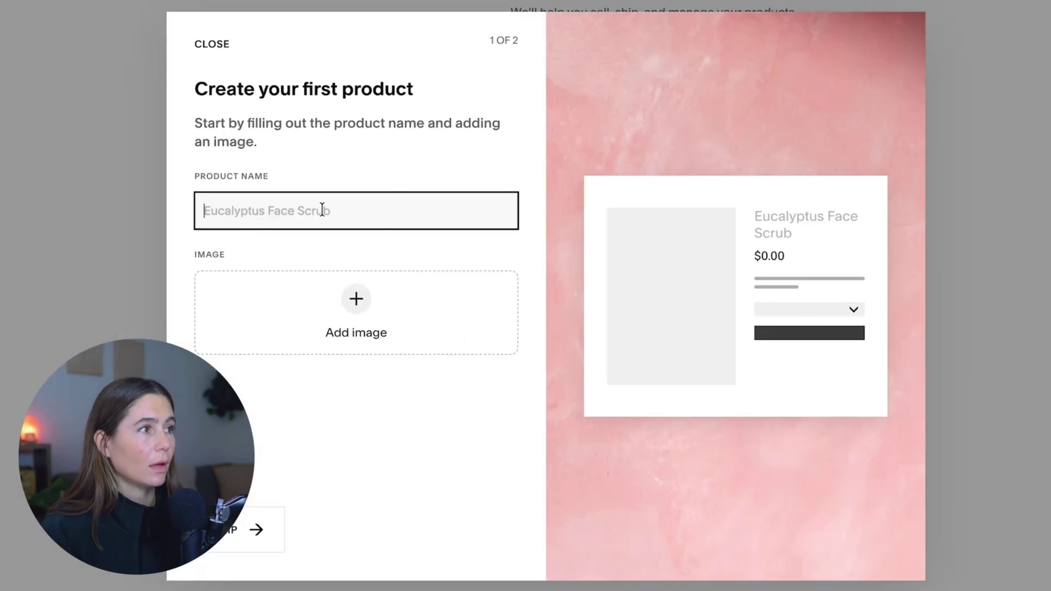
pyautogui.write('GlowLean Plant Protein')
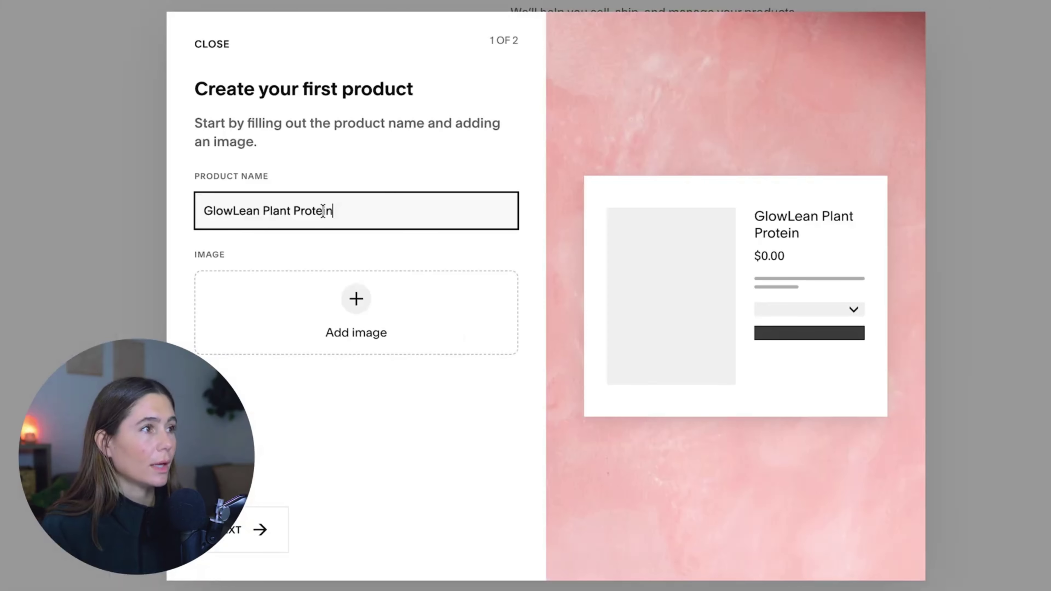
pyautogui.click(356, 310)
pyautogui.click(467, 357)
pyautogui.press('Escape')
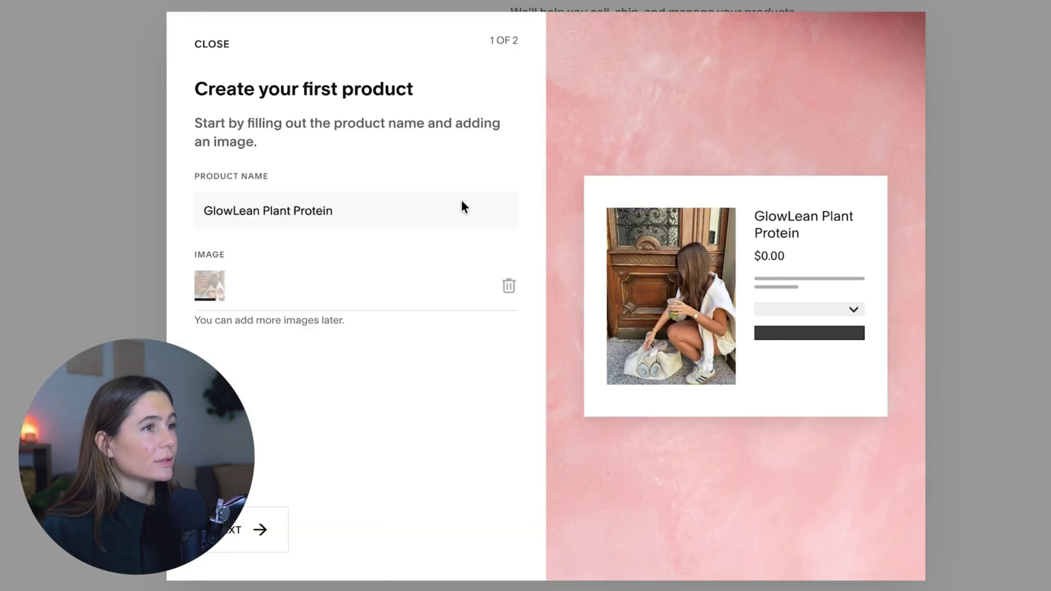
pyautogui.click(285, 531)
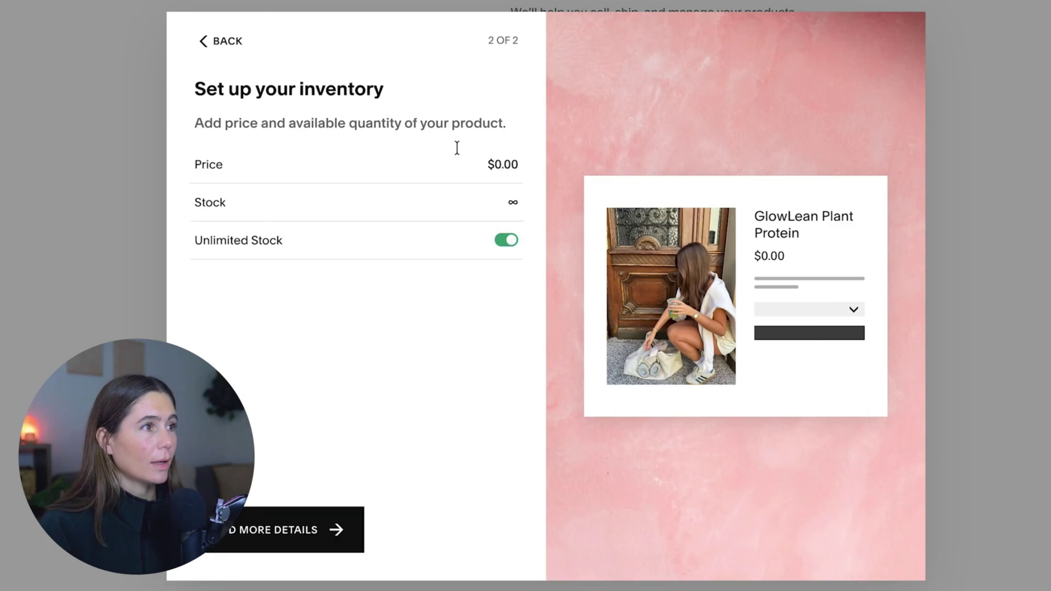
# Step: Set the product's price to $49.99 and its stock to 1000
pyautogui.write('49.99')
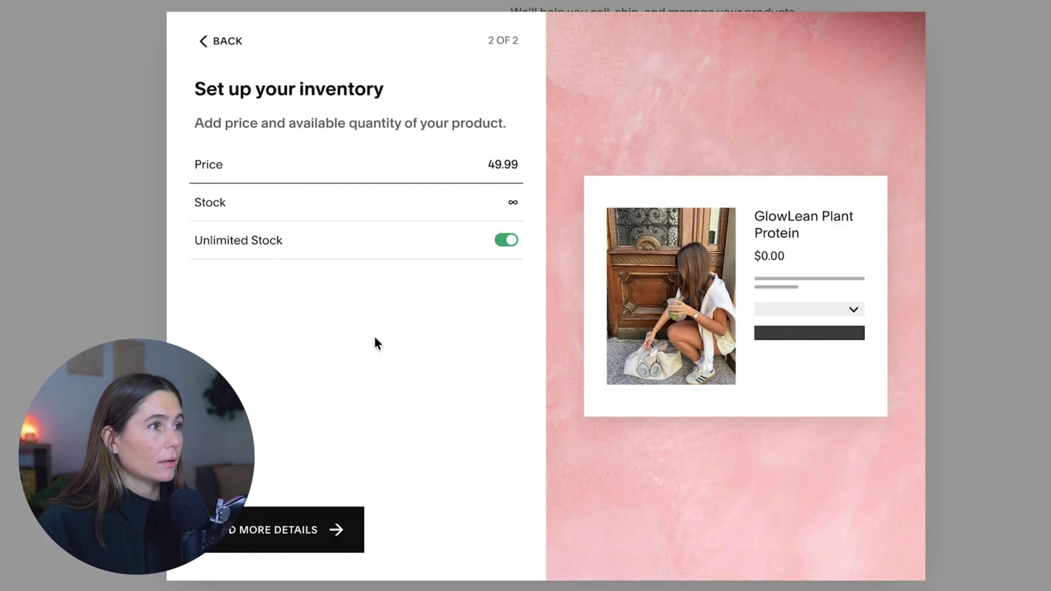
pyautogui.click(376, 344)
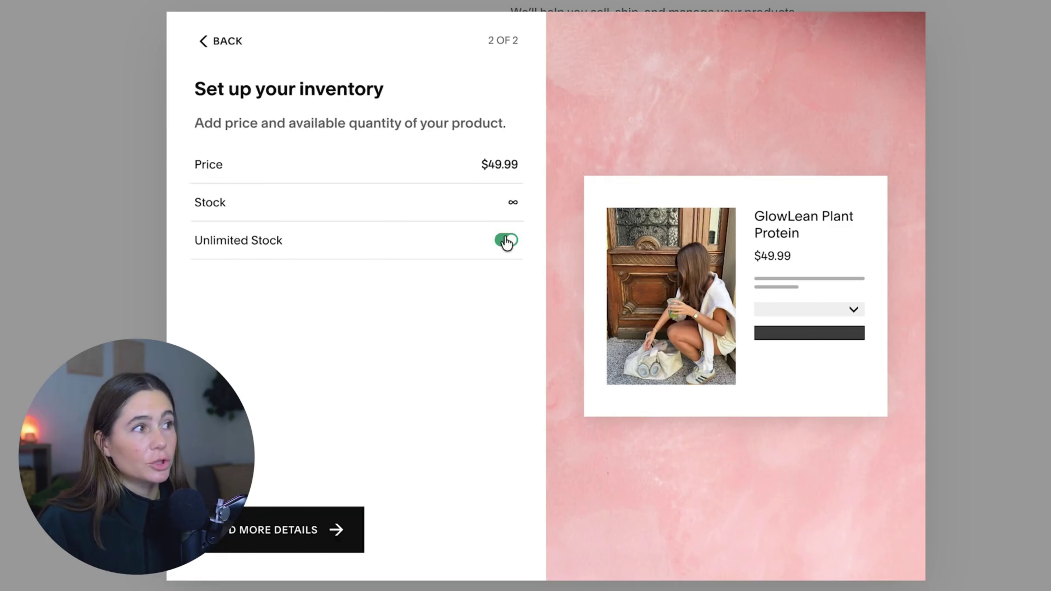
pyautogui.click(512, 206)
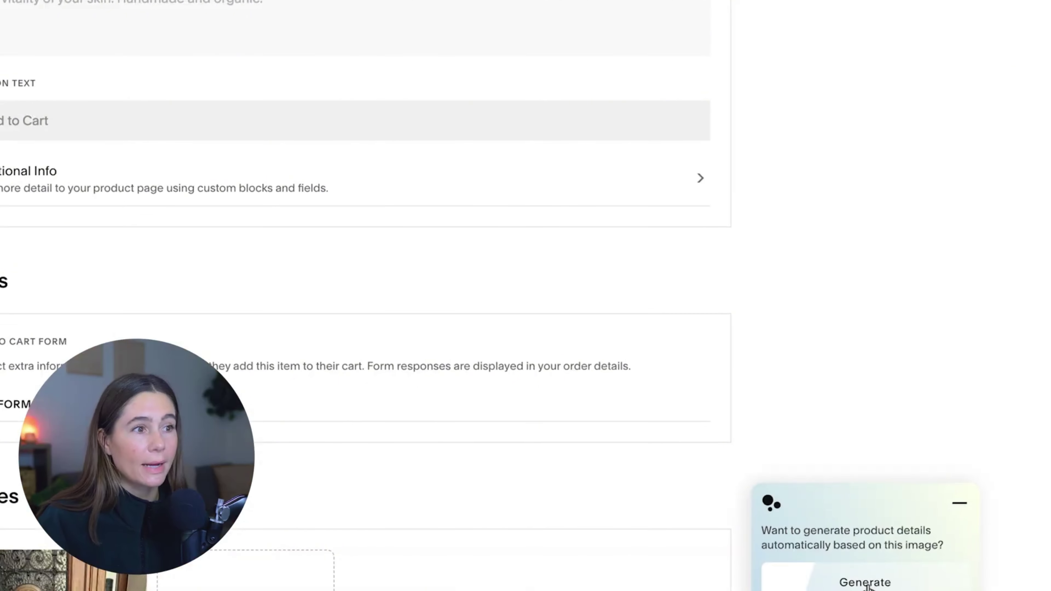
# Step: Generate the product's name, description and other details automatically from its image and review them
pyautogui.click(864, 583)
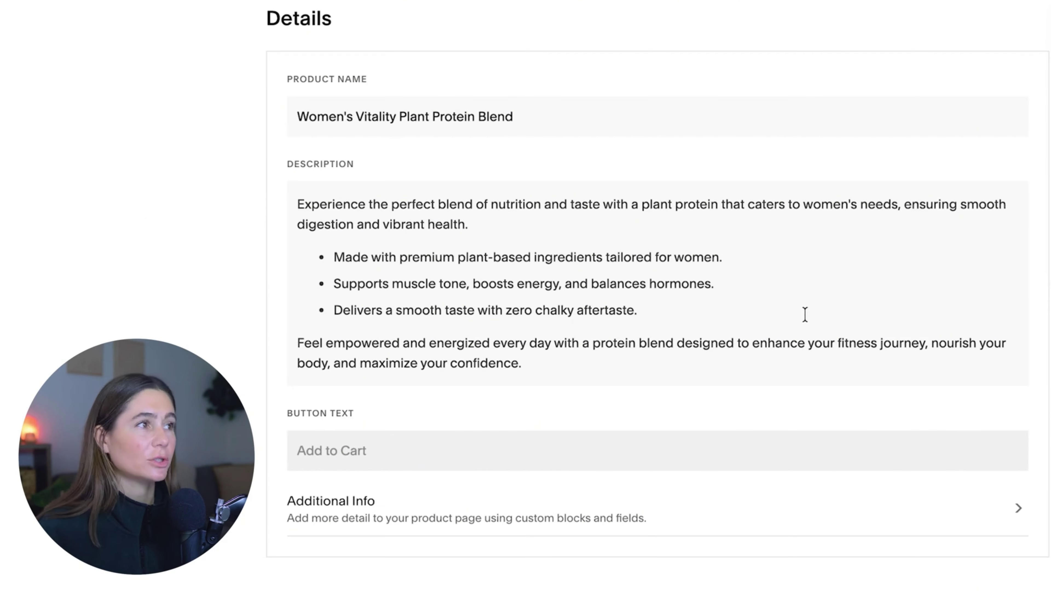
pyautogui.scroll(-6, 776, 331)
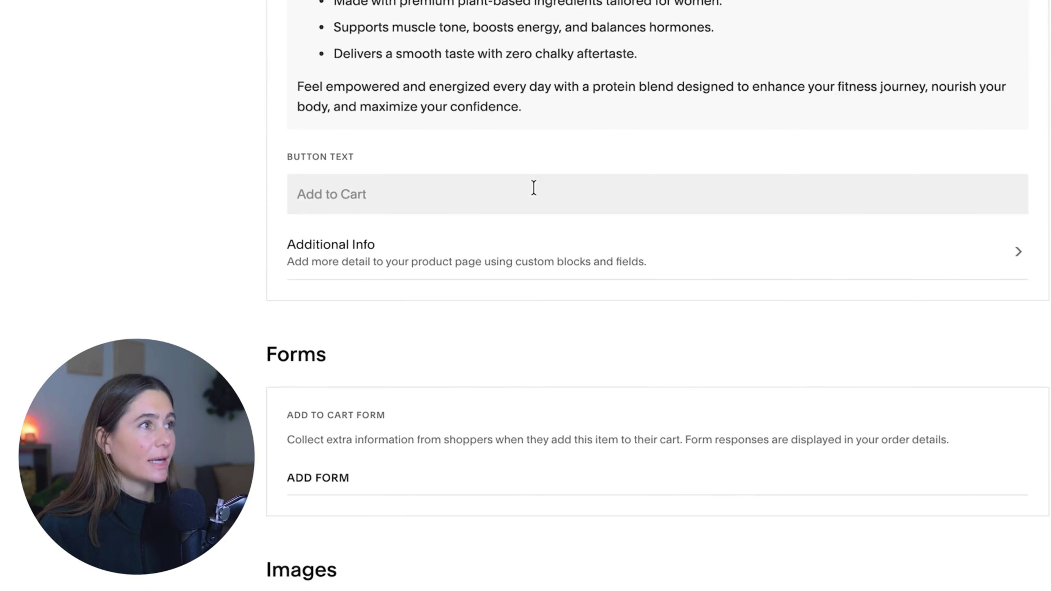
pyautogui.click(533, 187)
pyautogui.scroll(-6, 793, 447)
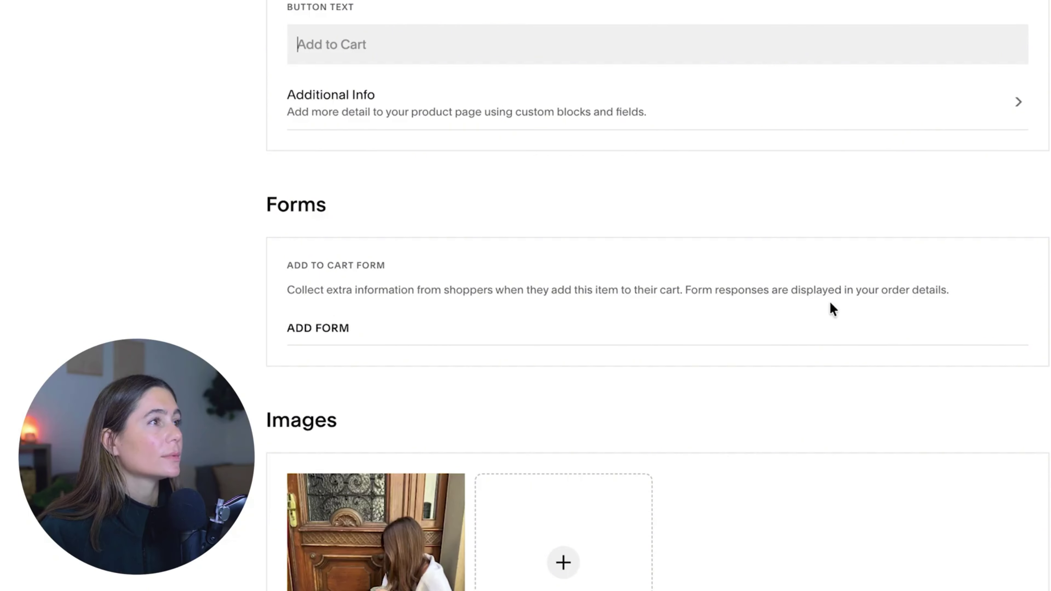
# Step: Set the product's inventory price to $49.00 and switch the On Sale option on and back off
pyautogui.scroll(-12, 829, 303)
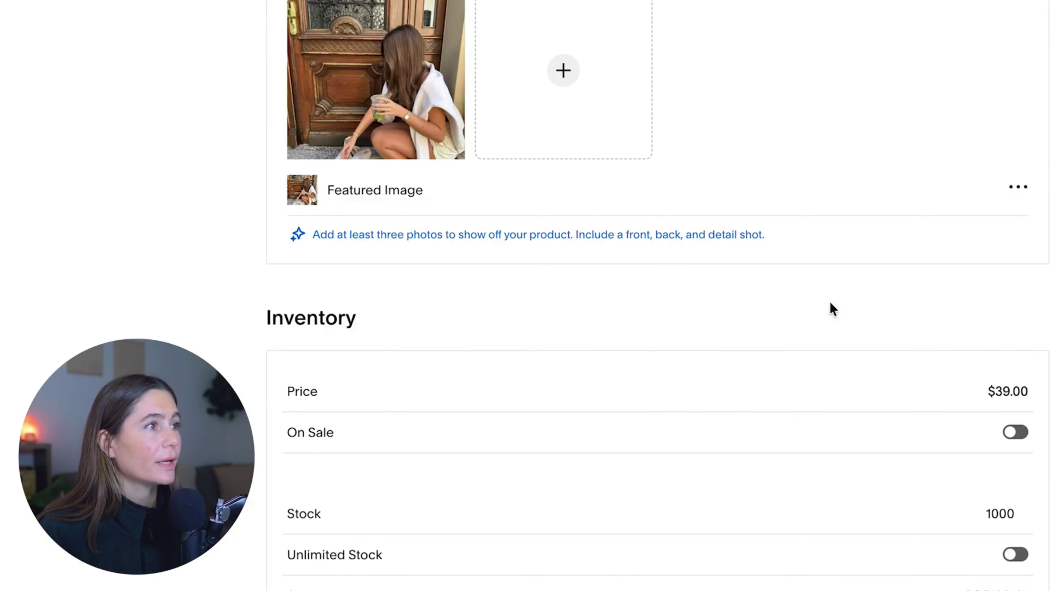
pyautogui.click(1015, 433)
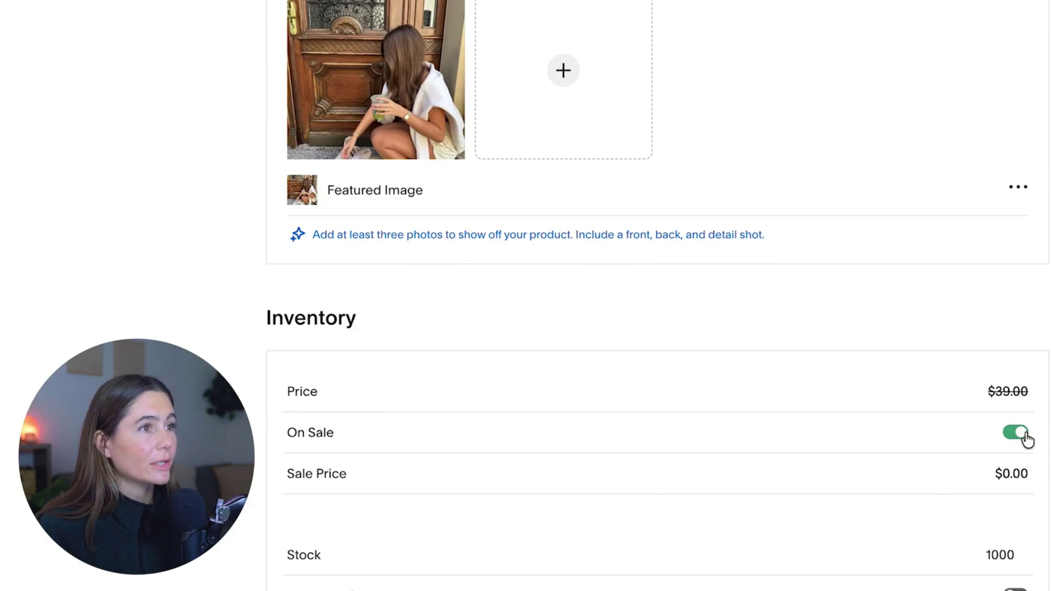
pyautogui.click(1015, 433)
pyautogui.click(1008, 391)
pyautogui.write('49')
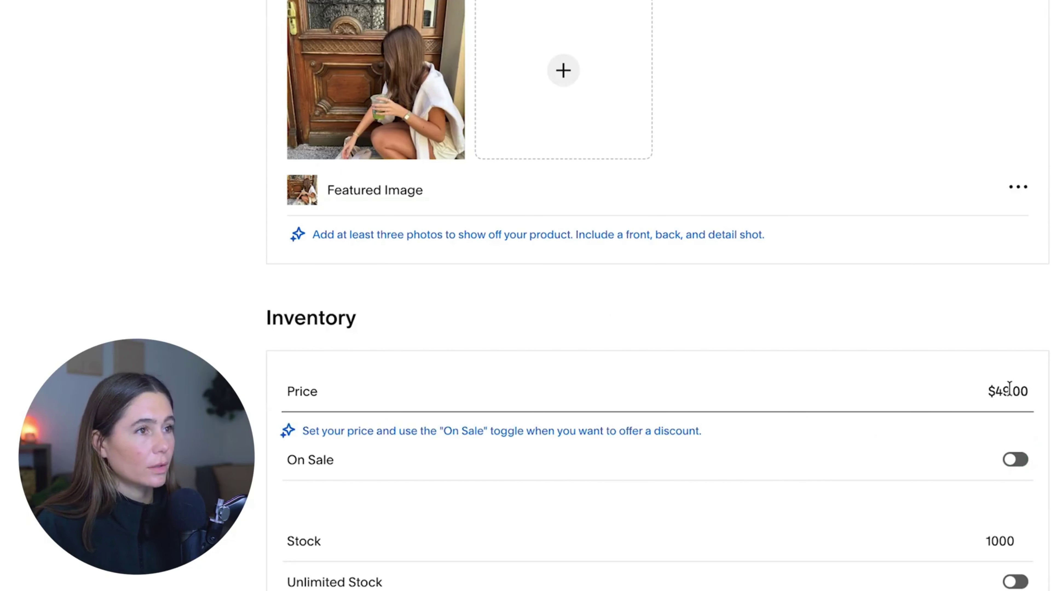
pyautogui.press('Return')
pyautogui.click(1009, 441)
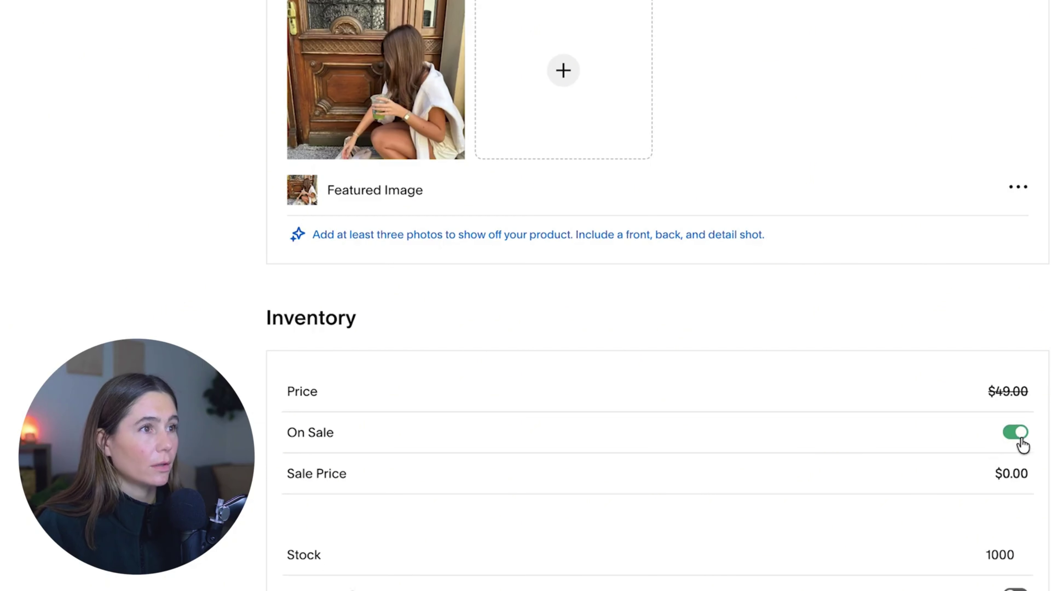
pyautogui.click(1017, 439)
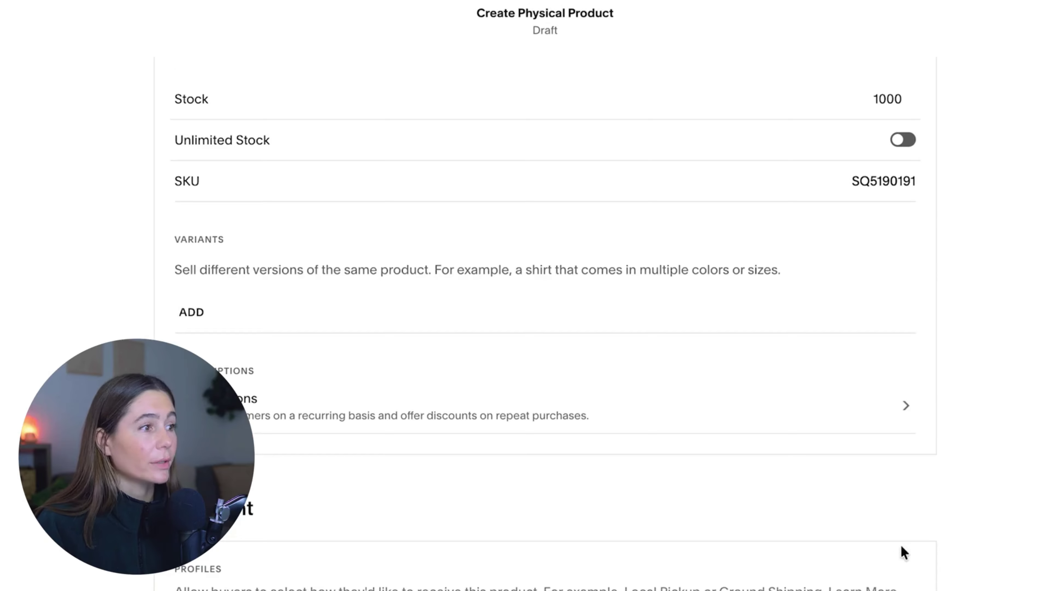
# Step: Go through the physical product's remaining settings and save it
pyautogui.scroll(-20, 900, 545)
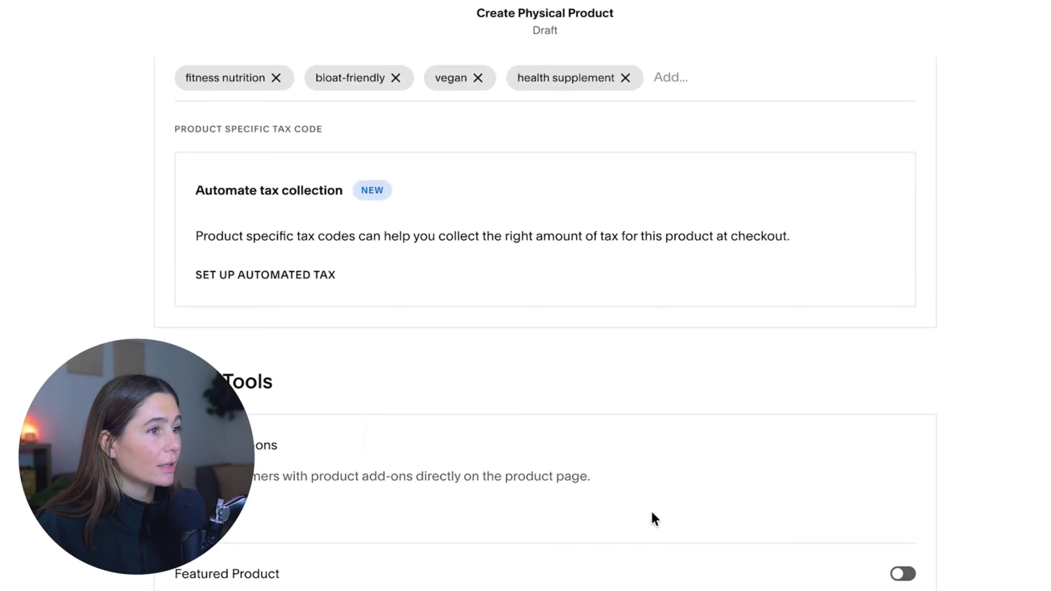
pyautogui.scroll(-1, 652, 516)
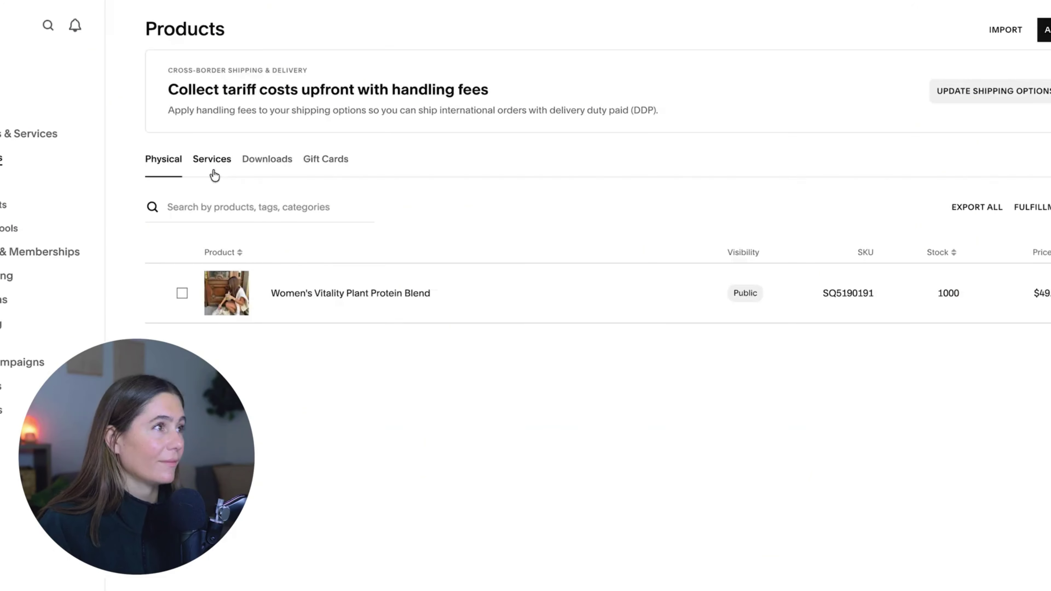
# Step: Create a service product named "1-1 Health Coaching" and generate its details from "1-1 holistic health coaching. mind body wellness 1-1 calls bi-weekly"
pyautogui.click(212, 161)
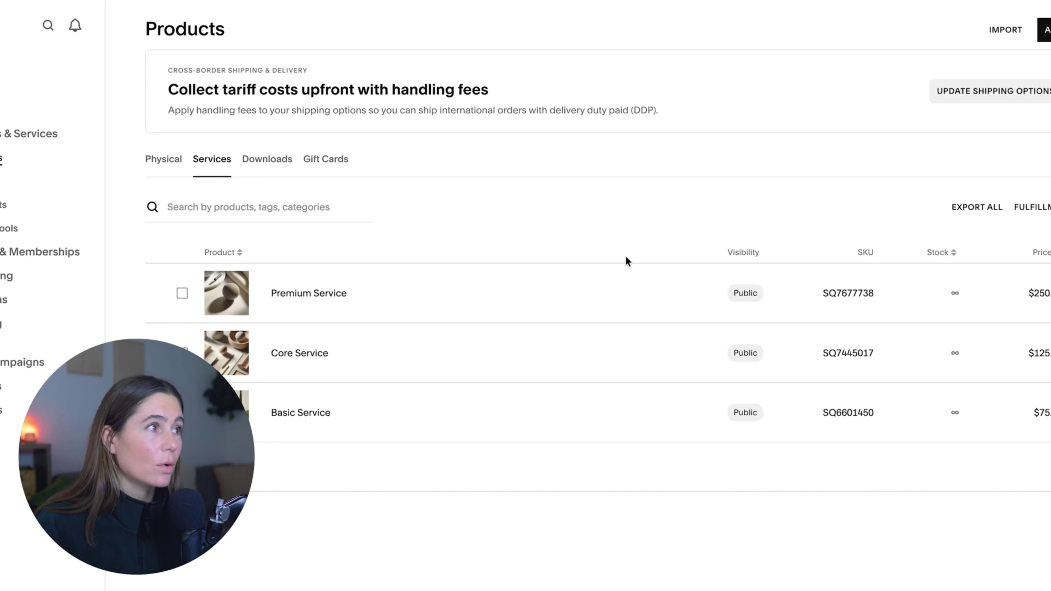
pyautogui.tripleClick(403, 292)
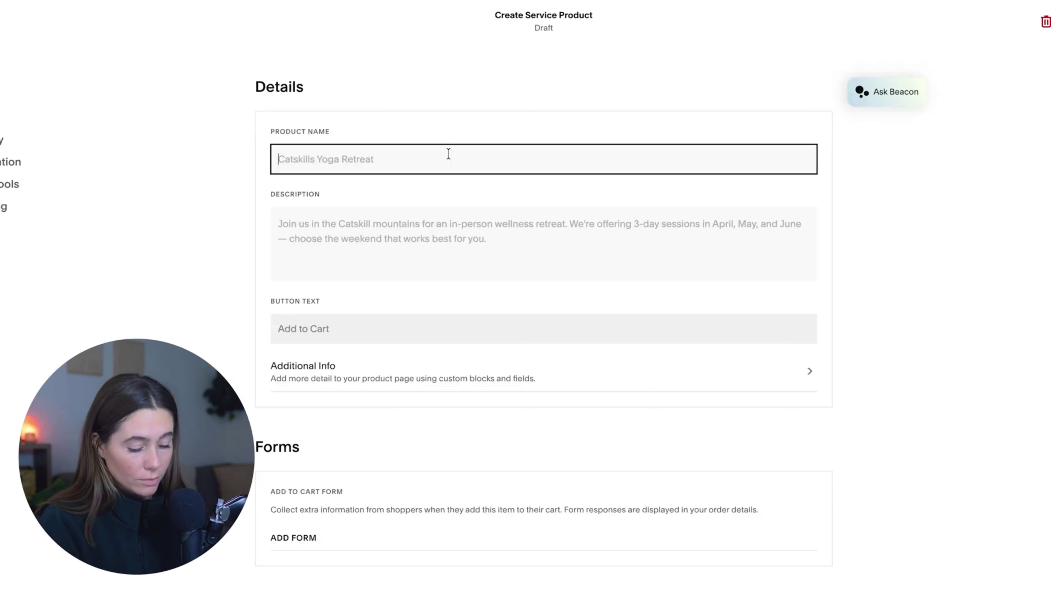
pyautogui.write('1-1 Health Coachi')
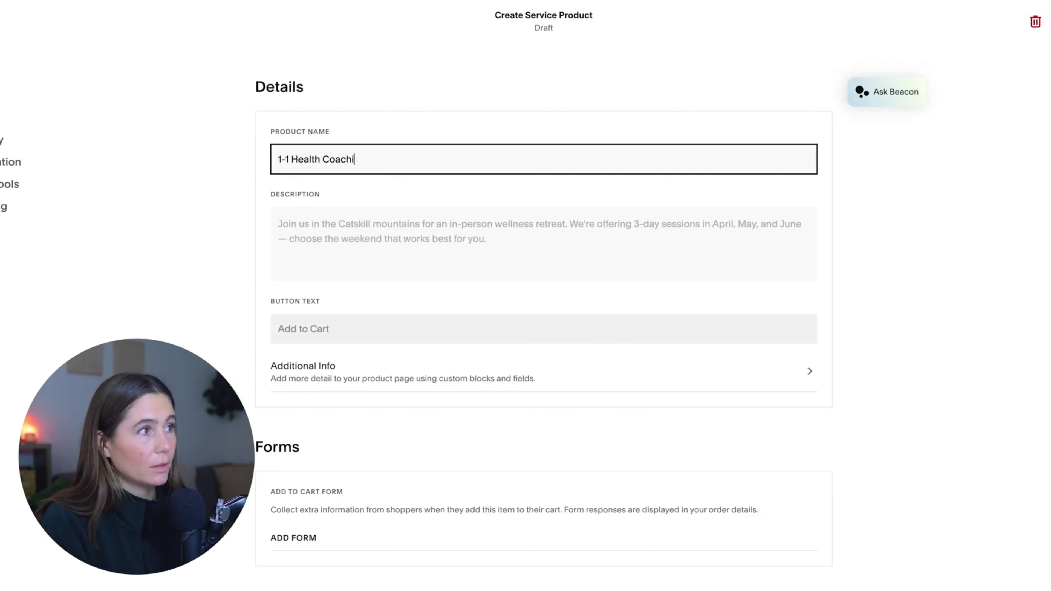
pyautogui.write('ng')
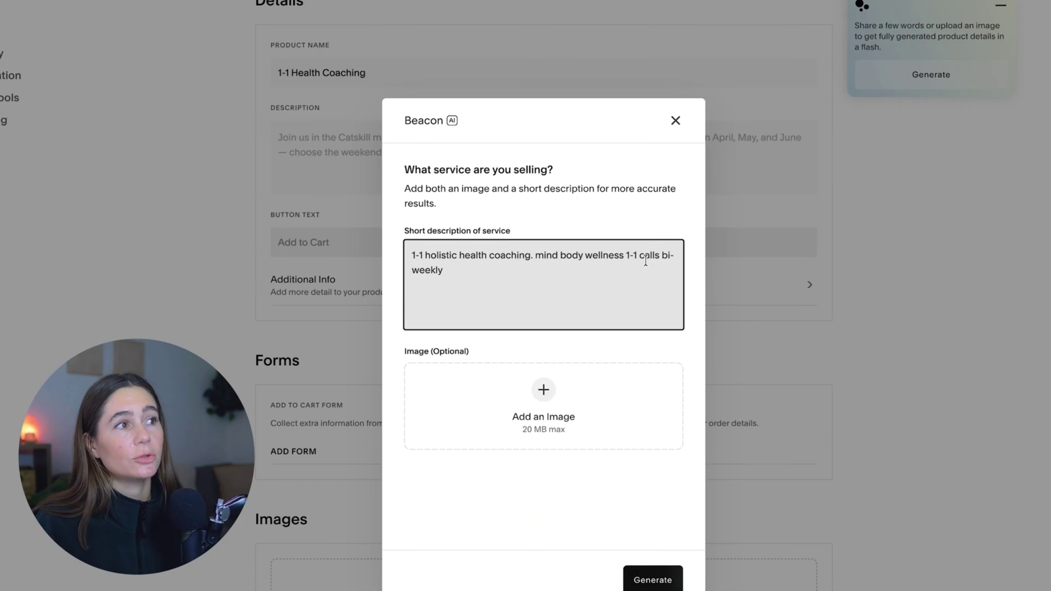
pyautogui.click(653, 580)
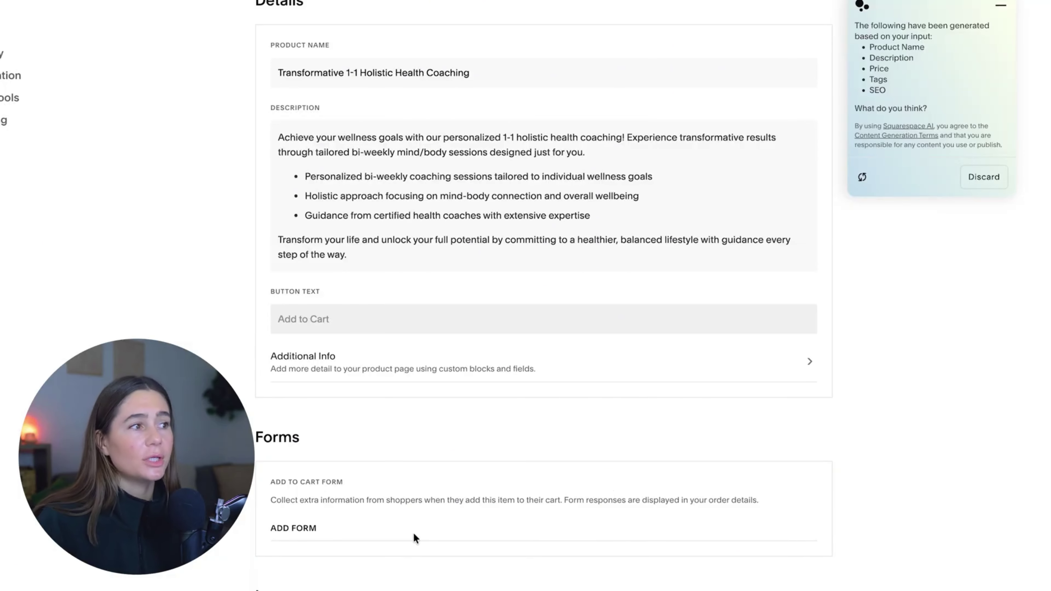
# Step: Set the service product's price to $3,999.00 and switch its stock from unlimited to a limited quantity
pyautogui.scroll(-10, 553, 500)
pyautogui.scroll(-5, 553, 498)
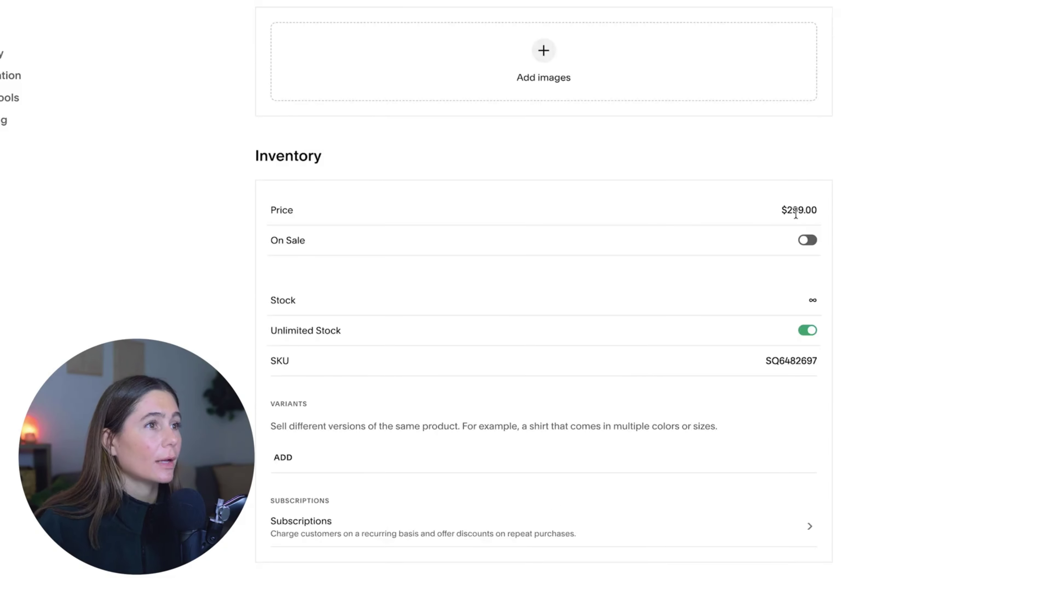
pyautogui.click(798, 211)
pyautogui.write('3999')
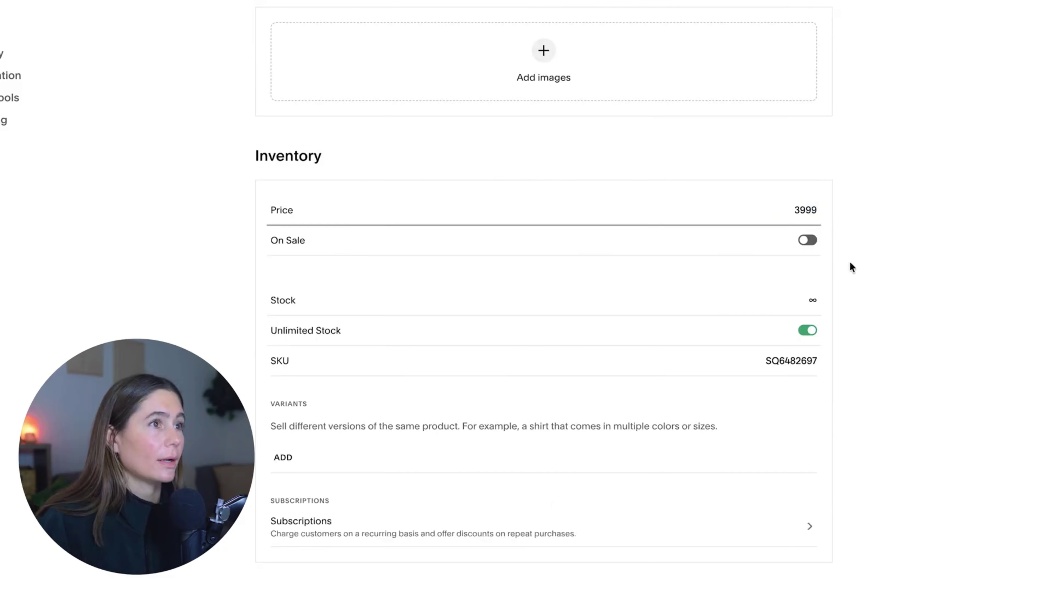
pyautogui.click(850, 261)
pyautogui.scroll(-1, 715, 284)
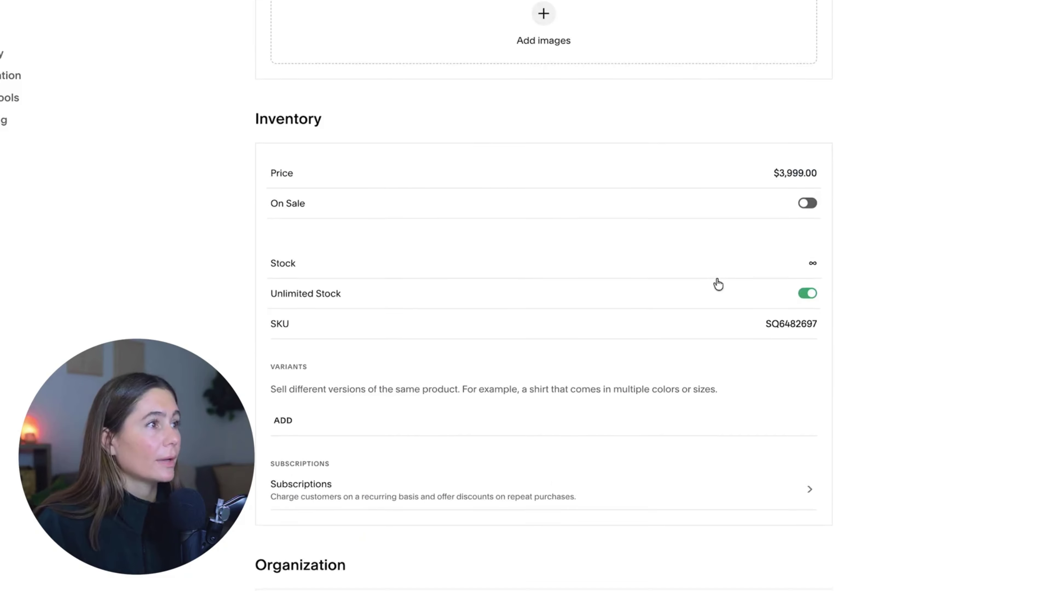
pyautogui.click(806, 293)
pyautogui.click(811, 259)
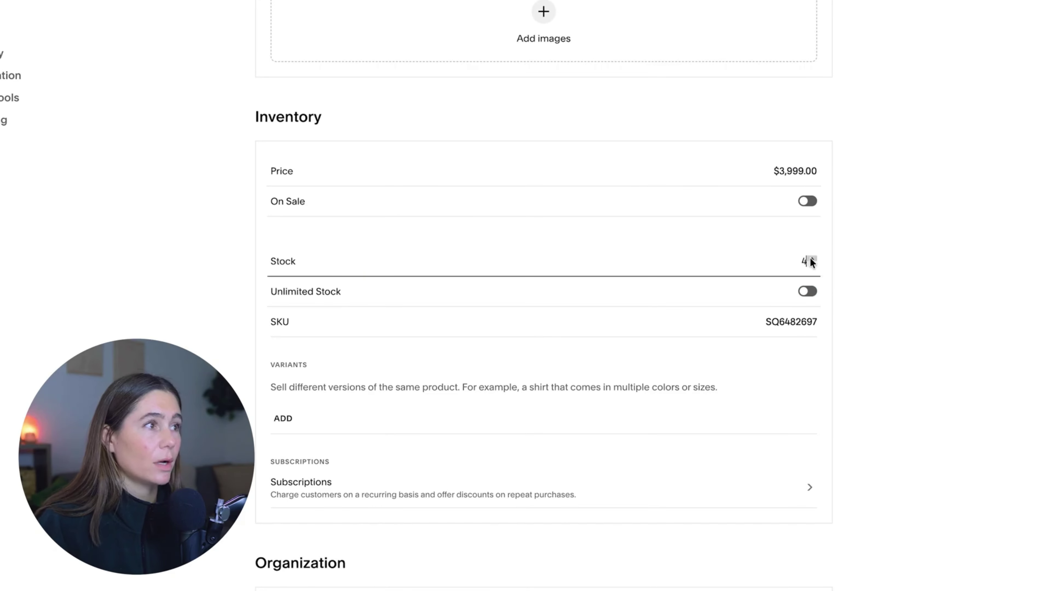
pyautogui.scroll(-10, 792, 461)
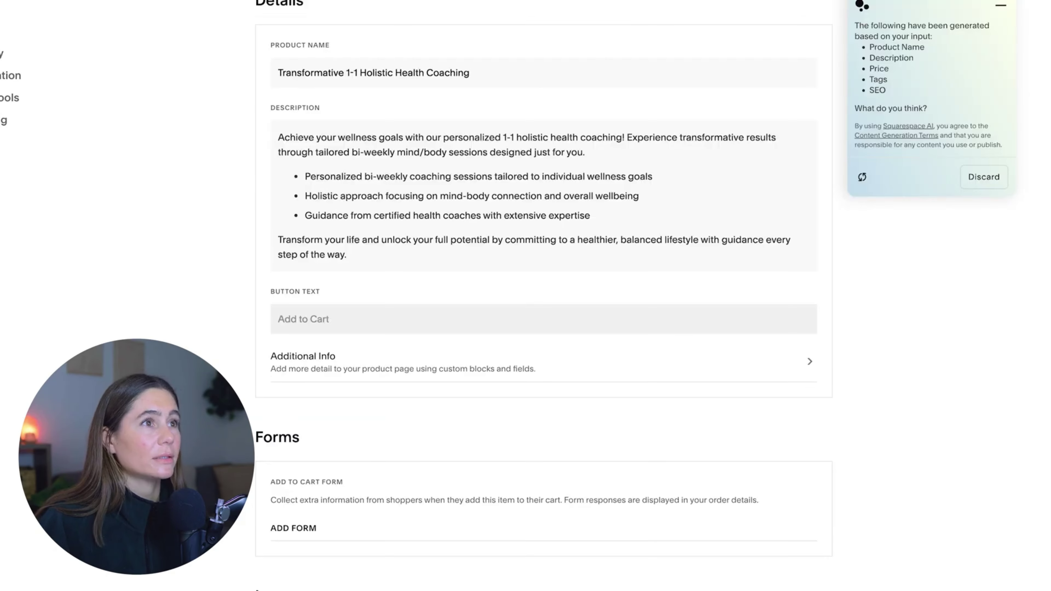
# Step: Save the new service product and switch the product list to physical products
pyautogui.click(1013, 14)
pyautogui.click(972, 40)
pyautogui.click(537, 464)
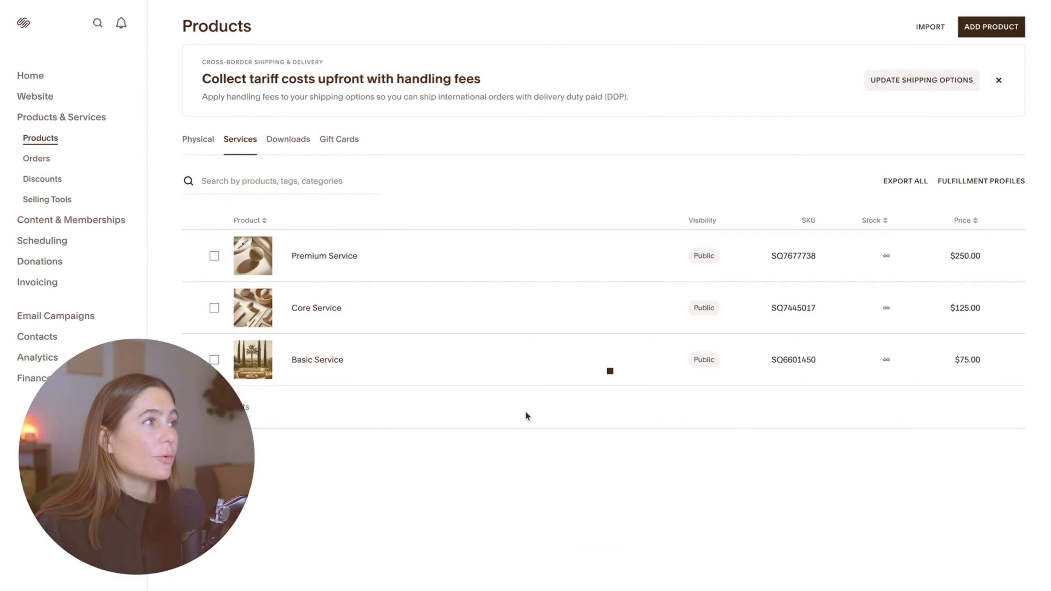
pyautogui.click(200, 140)
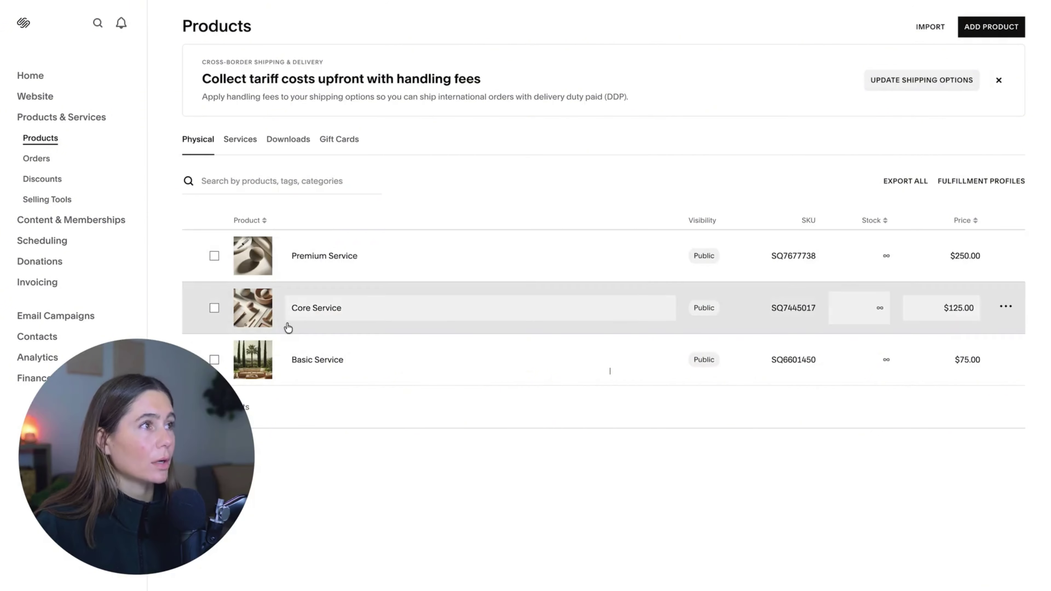
# Step: Open the home page for editing and look at the Core Service block's settings in the Expert Online Wellness Services section
pyautogui.click(35, 96)
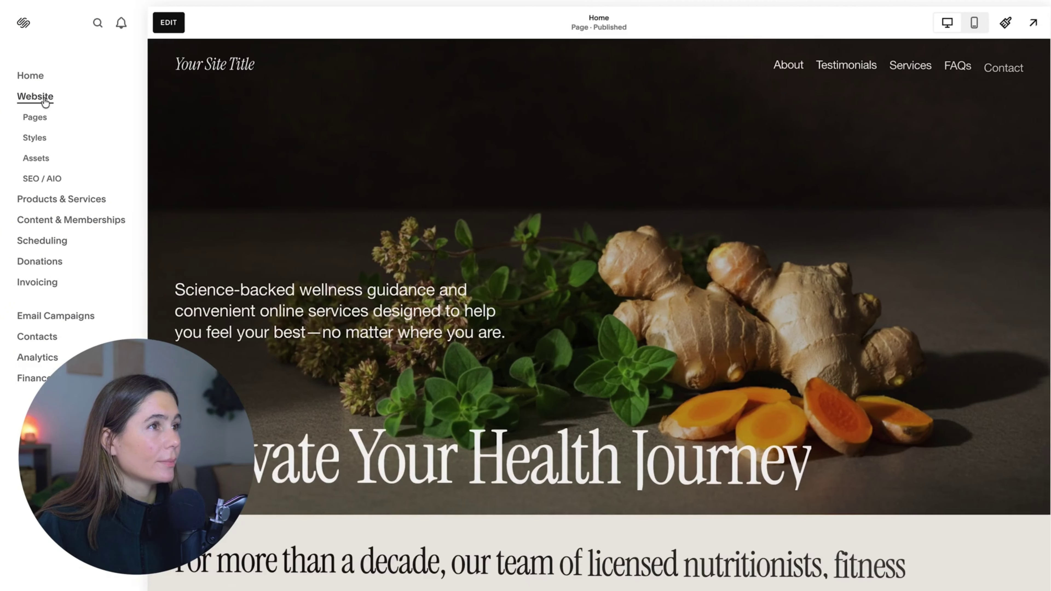
pyautogui.scroll(-5, 746, 390)
pyautogui.scroll(5, 746, 387)
pyautogui.scroll(-8, 745, 389)
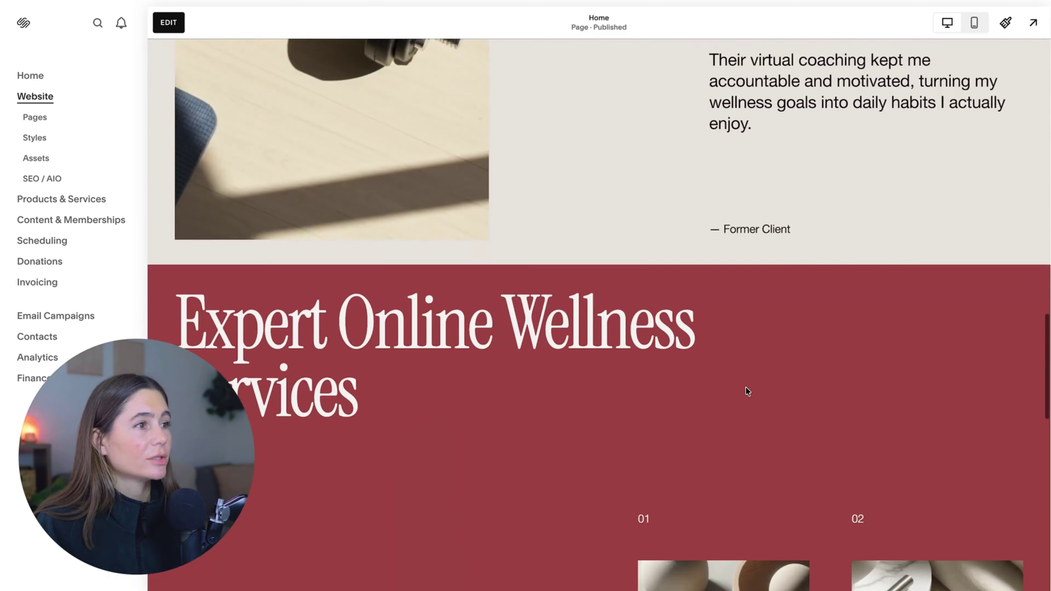
pyautogui.click(728, 315)
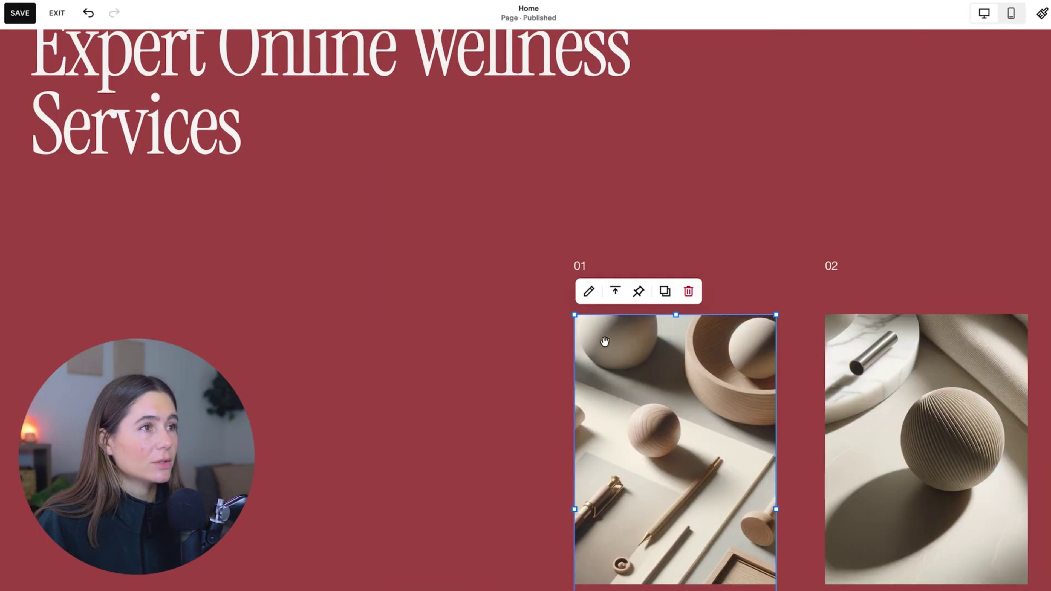
pyautogui.click(587, 289)
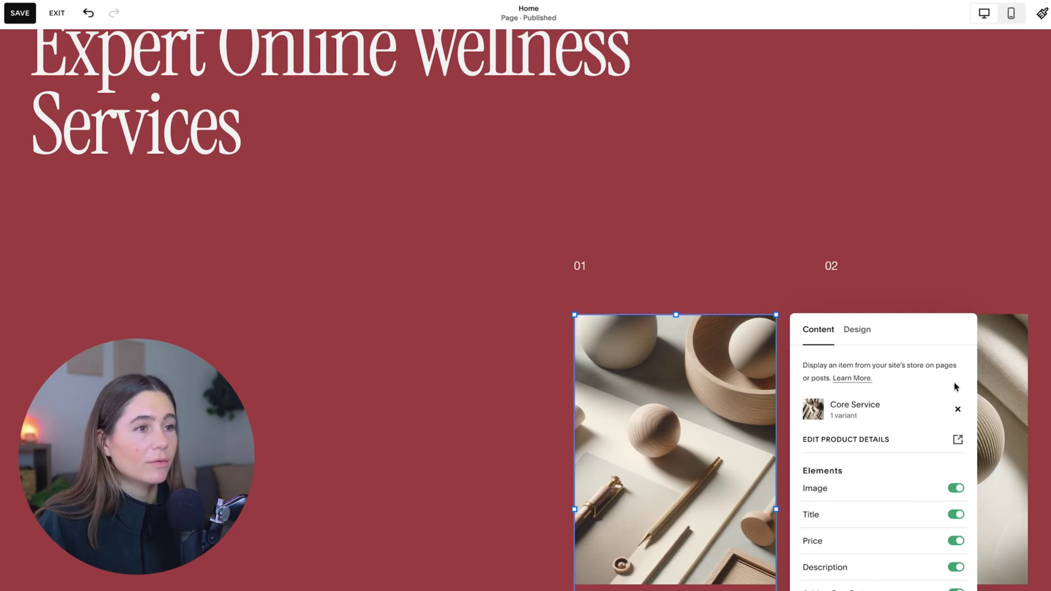
pyautogui.click(826, 250)
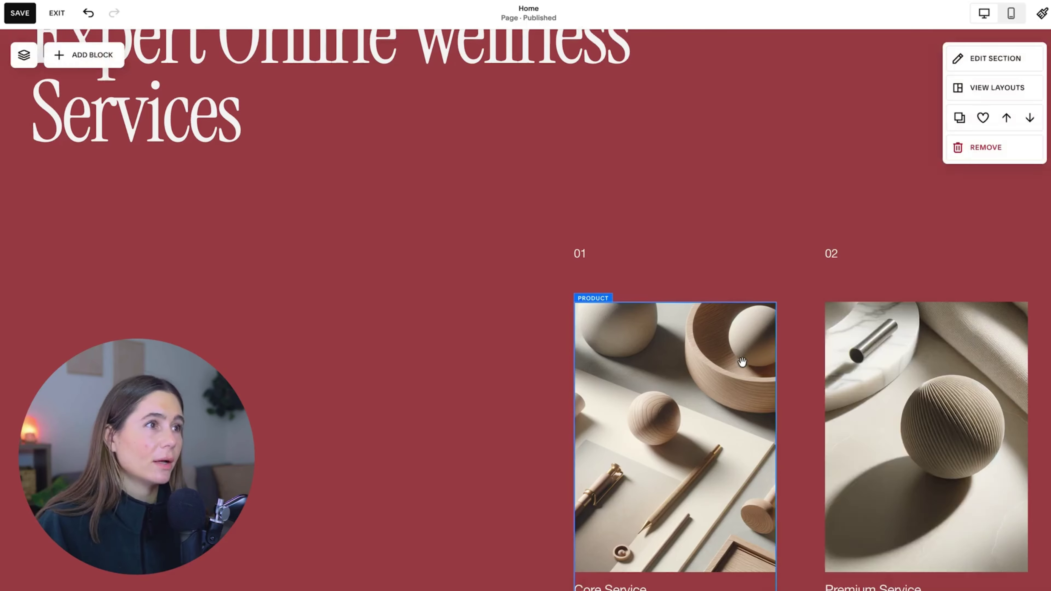
# Step: Add a product block showing Women's Vitality Plant Protein Blend beside the existing services in the Expert Online Wellness Services section
pyautogui.click(89, 53)
pyautogui.click(60, 151)
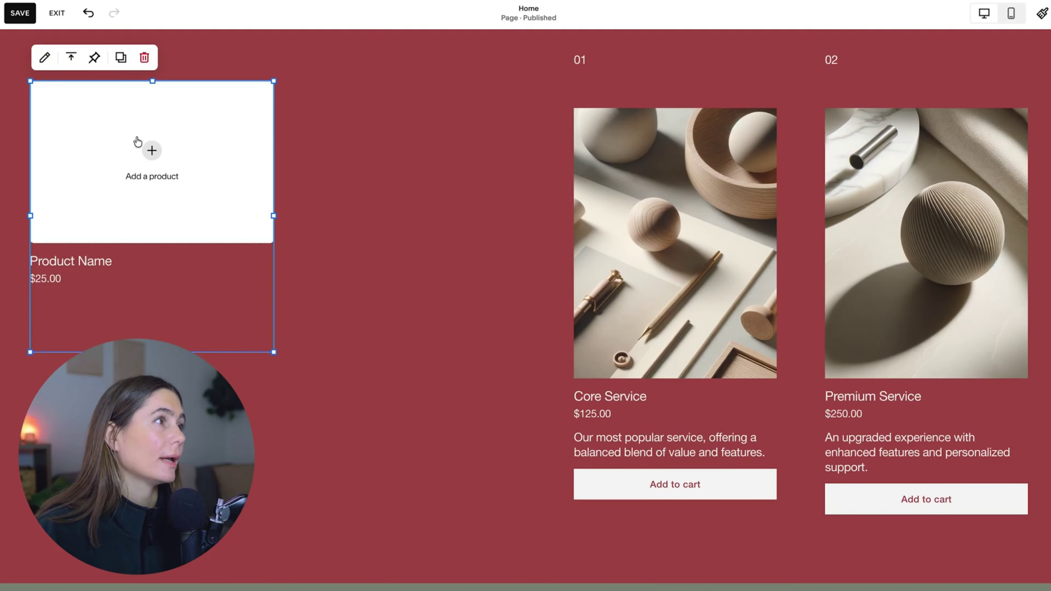
pyautogui.click(151, 150)
pyautogui.click(168, 178)
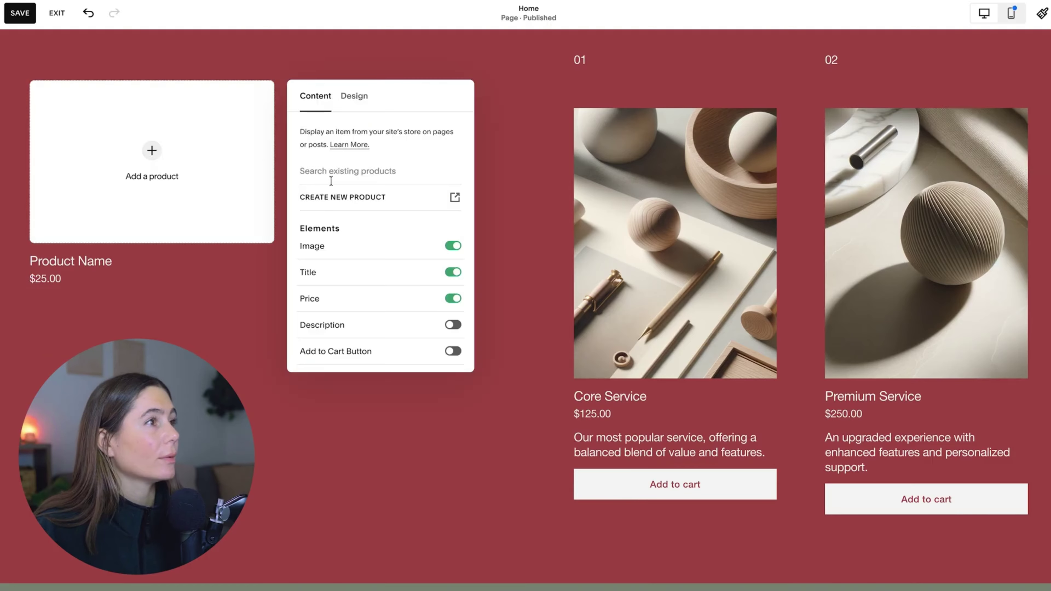
pyautogui.click(363, 194)
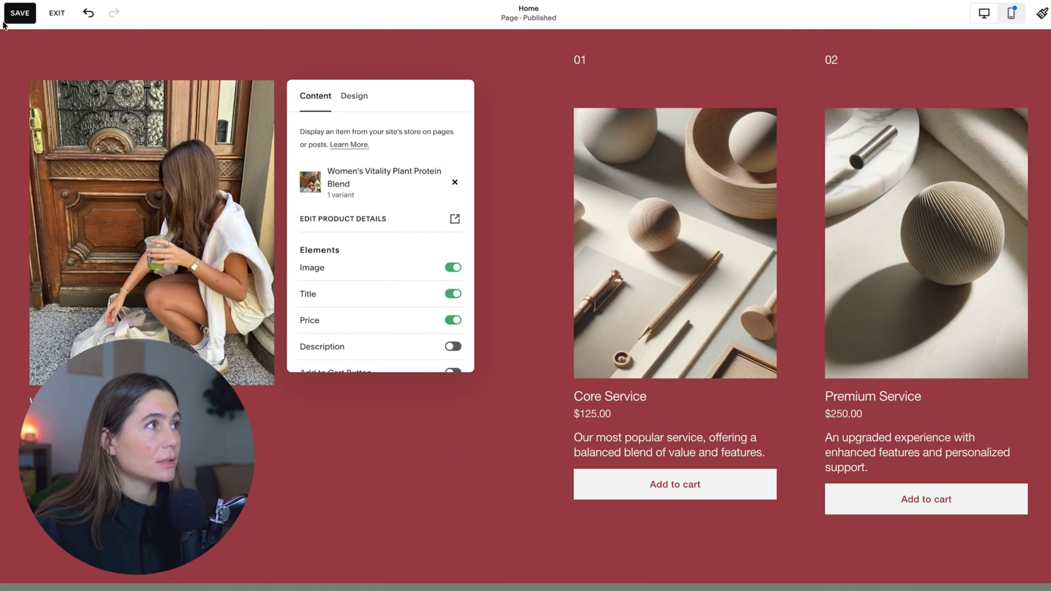
pyautogui.click(511, 166)
pyautogui.scroll(3, 511, 166)
pyautogui.scroll(20, 511, 166)
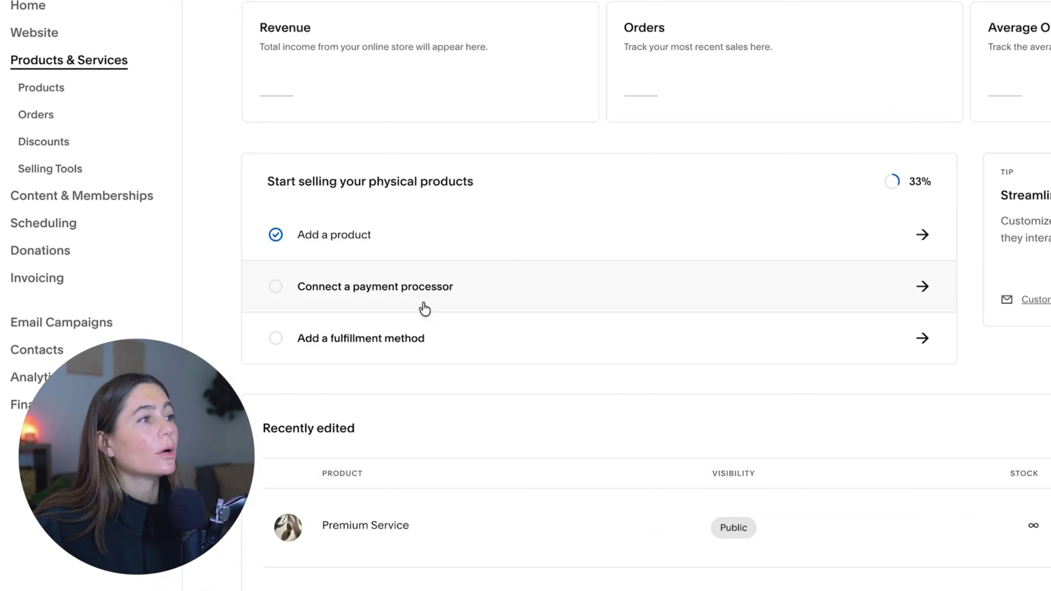
# Step: Open the payment processor setup and review the Squarespace Payments rates and the accepted payment methods
pyautogui.click(422, 300)
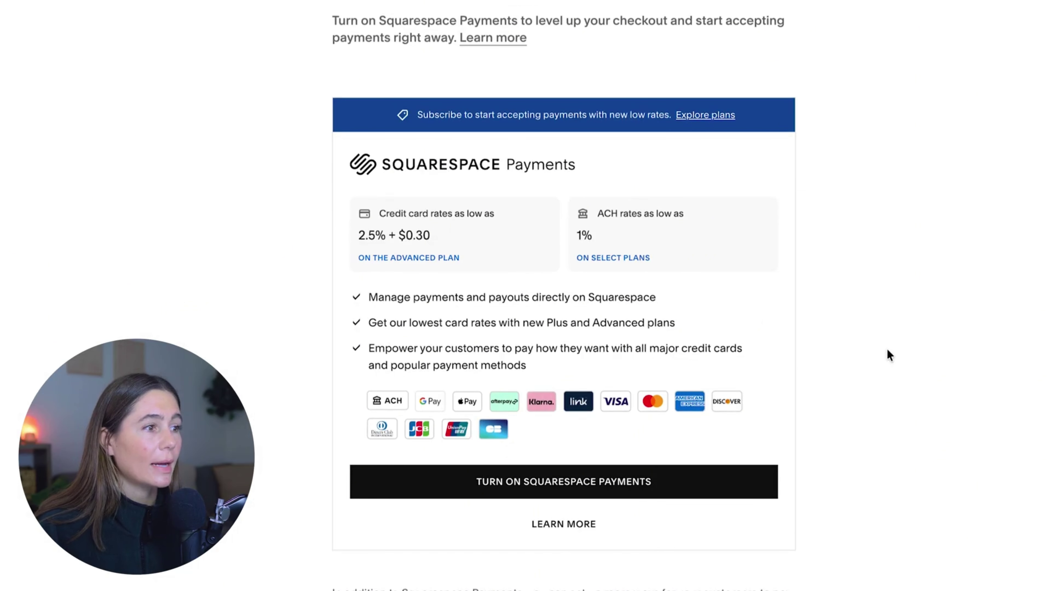
pyautogui.scroll(-7, 886, 348)
pyautogui.scroll(8, 886, 348)
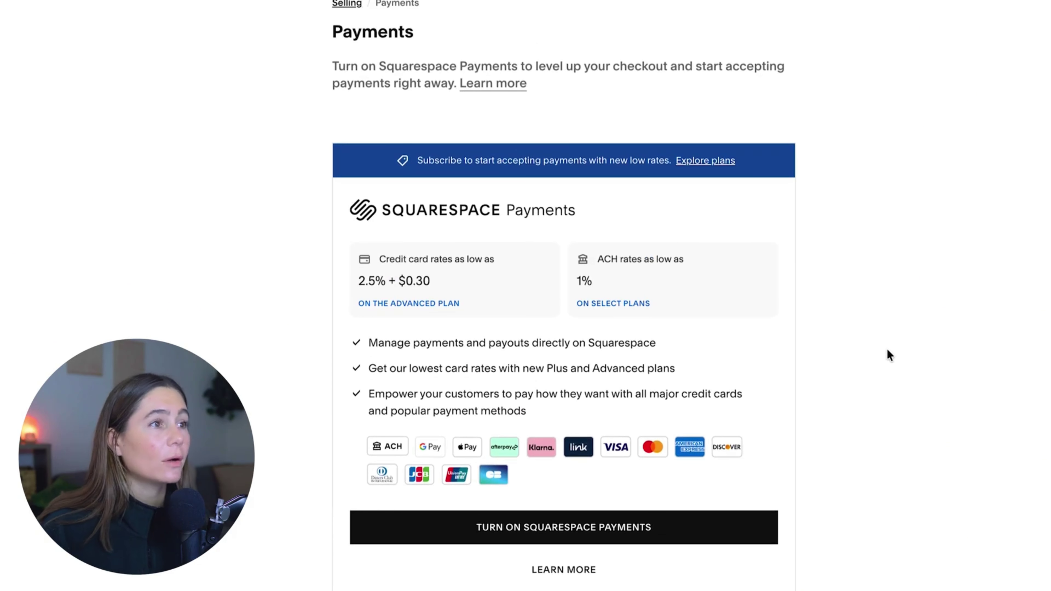
pyautogui.scroll(-8, 886, 351)
pyautogui.scroll(9, 887, 351)
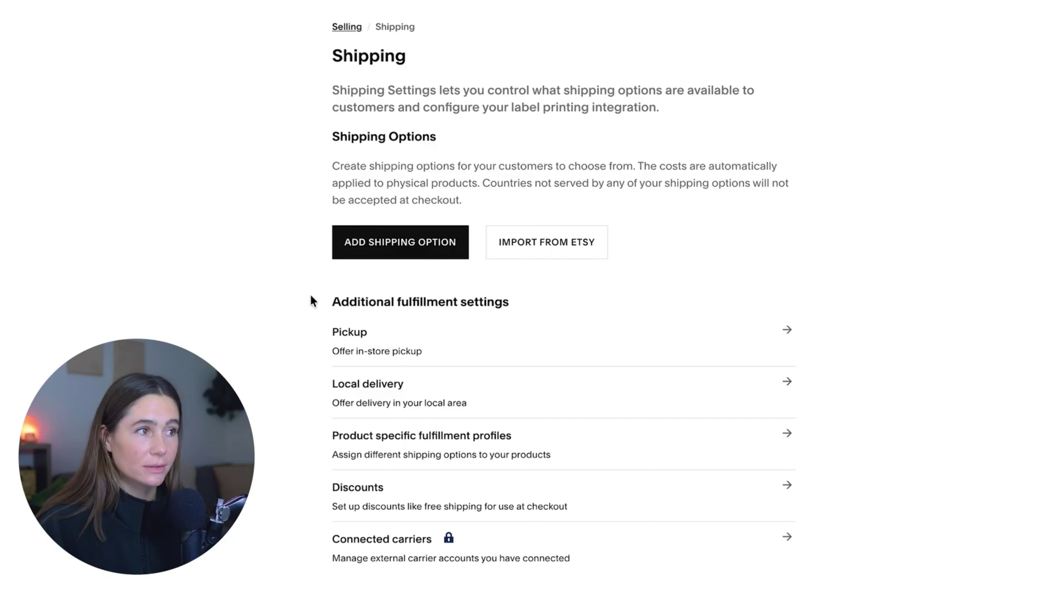
# Step: Create a flat rate shipping option named "US Shipping" with a per order fee of $4.99
pyautogui.click(455, 210)
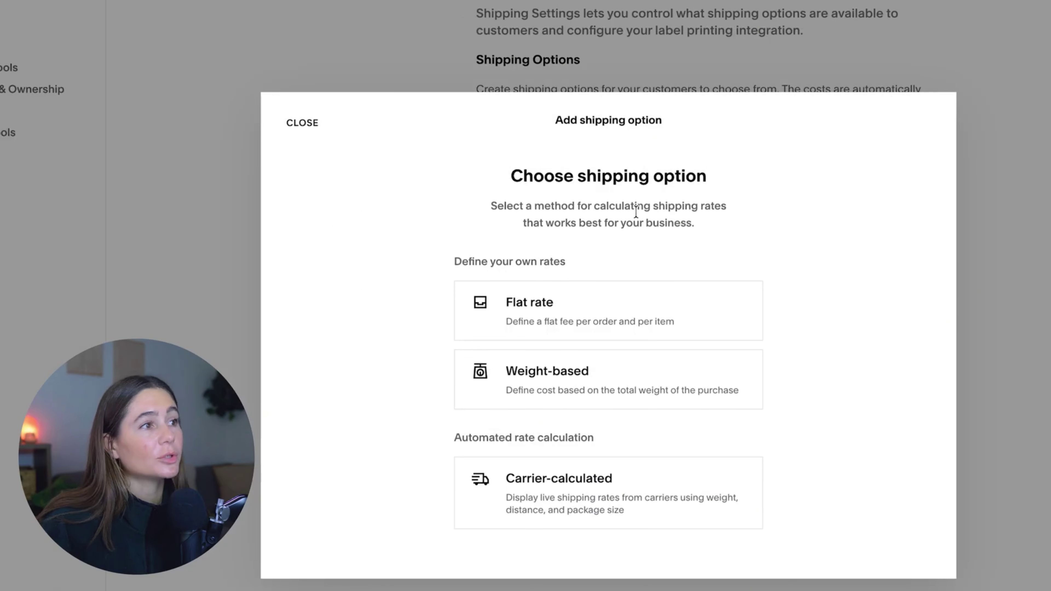
pyautogui.click(552, 319)
pyautogui.click(668, 84)
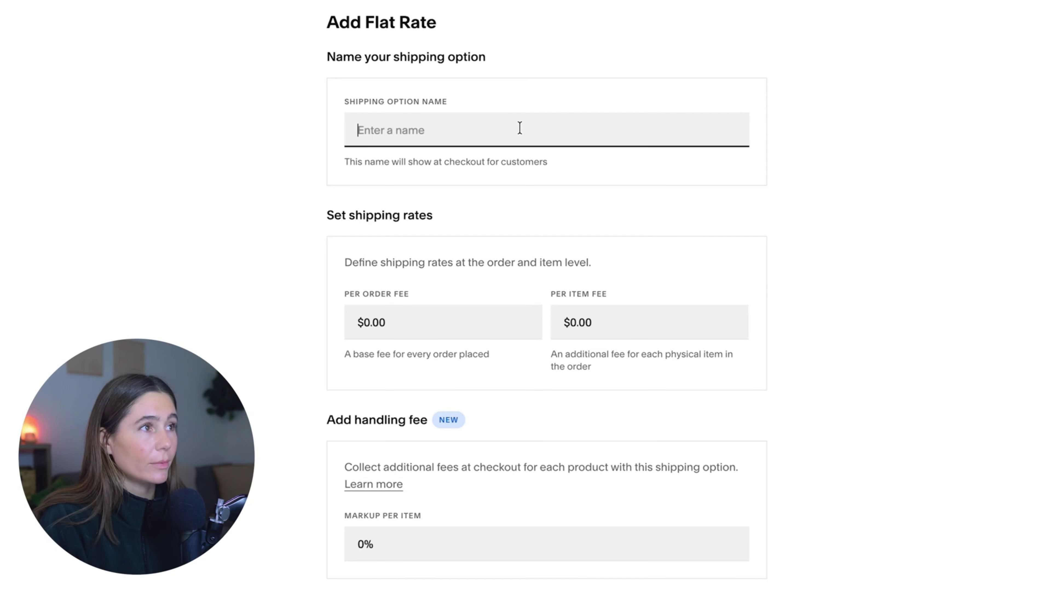
pyautogui.write('US Shipping')
pyautogui.click(483, 322)
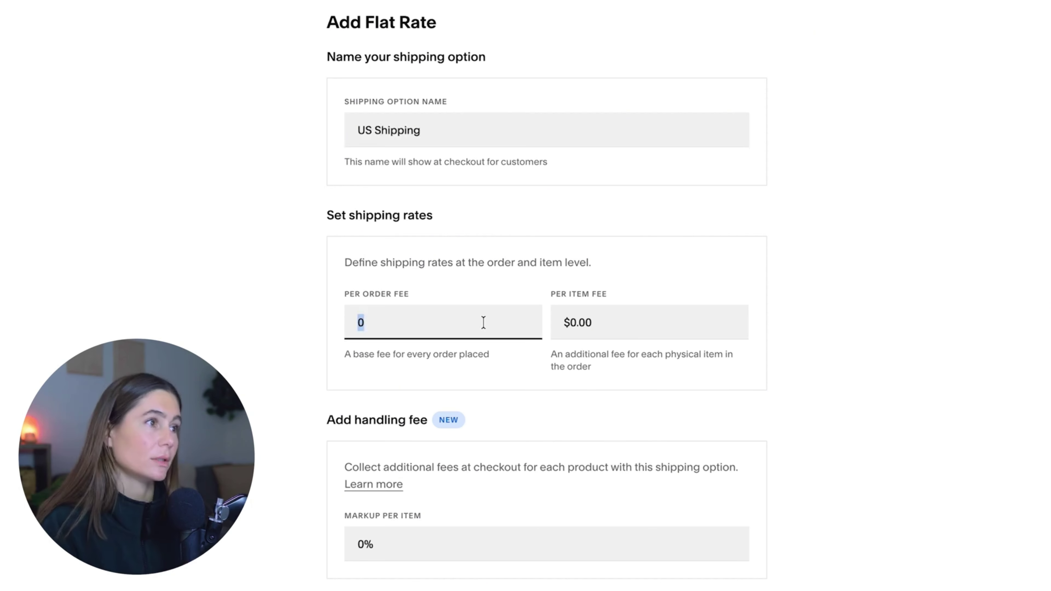
pyautogui.click(659, 382)
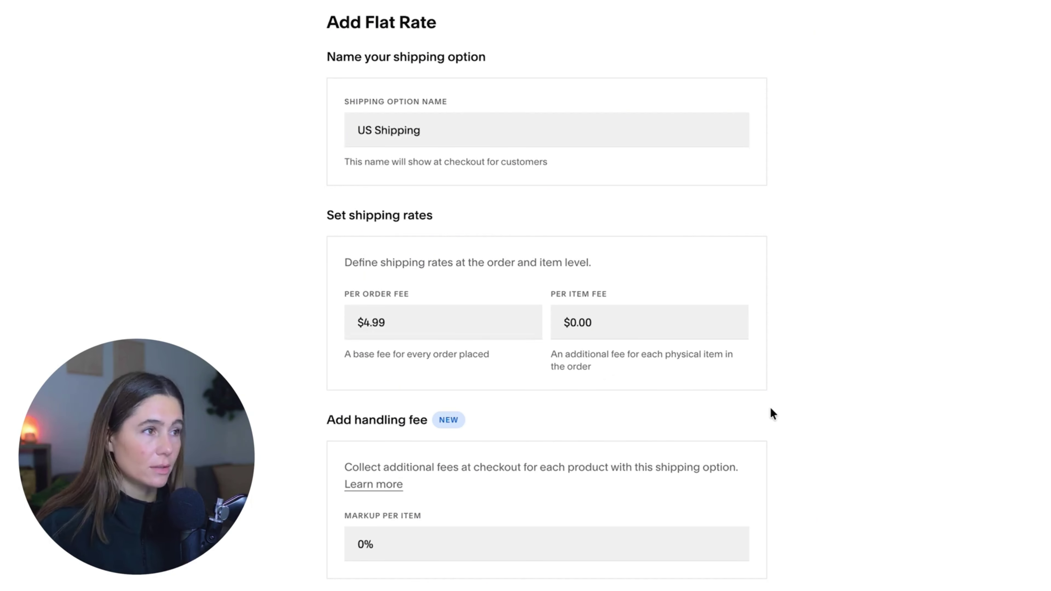
pyautogui.scroll(-1, 476, 281)
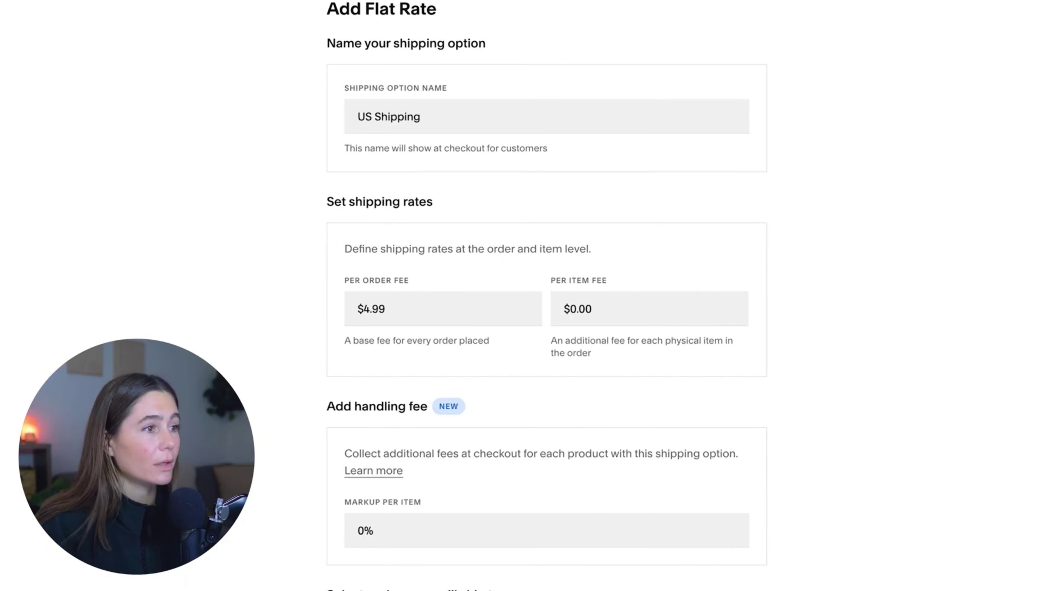
pyautogui.scroll(-3, 546, 290)
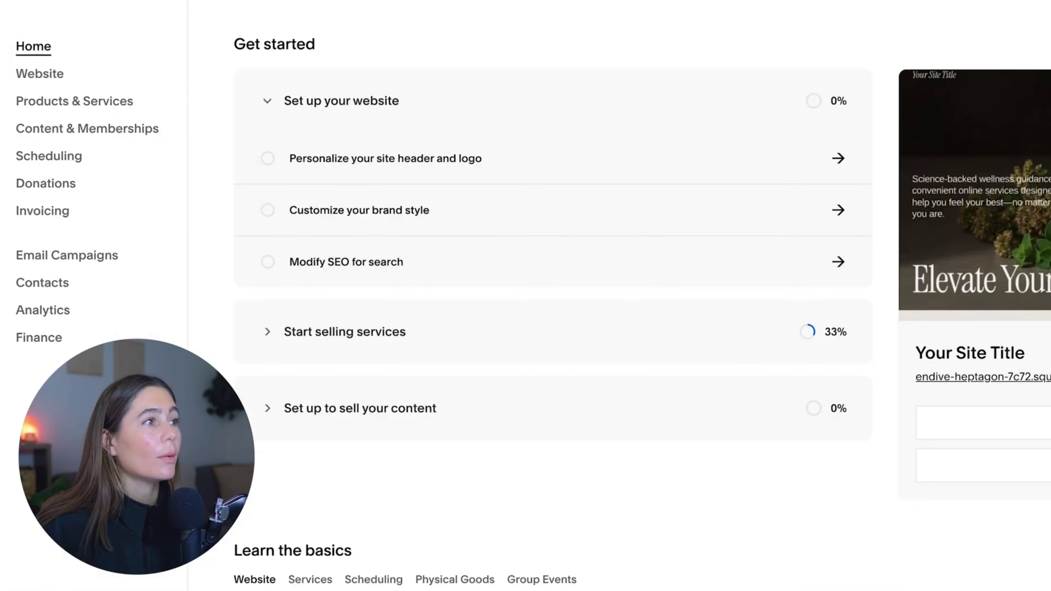
# Step: Examine the site's analytics, covering bounce rate, unique visitors, pageviews, traffic sources and the date ranges available for the sales figures
pyautogui.click(43, 310)
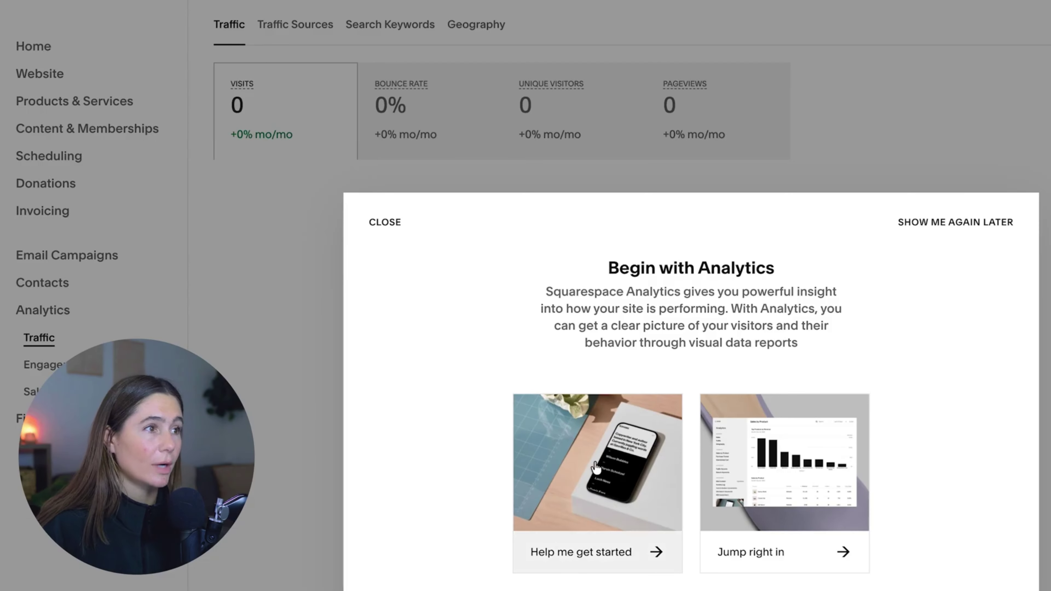
pyautogui.click(596, 467)
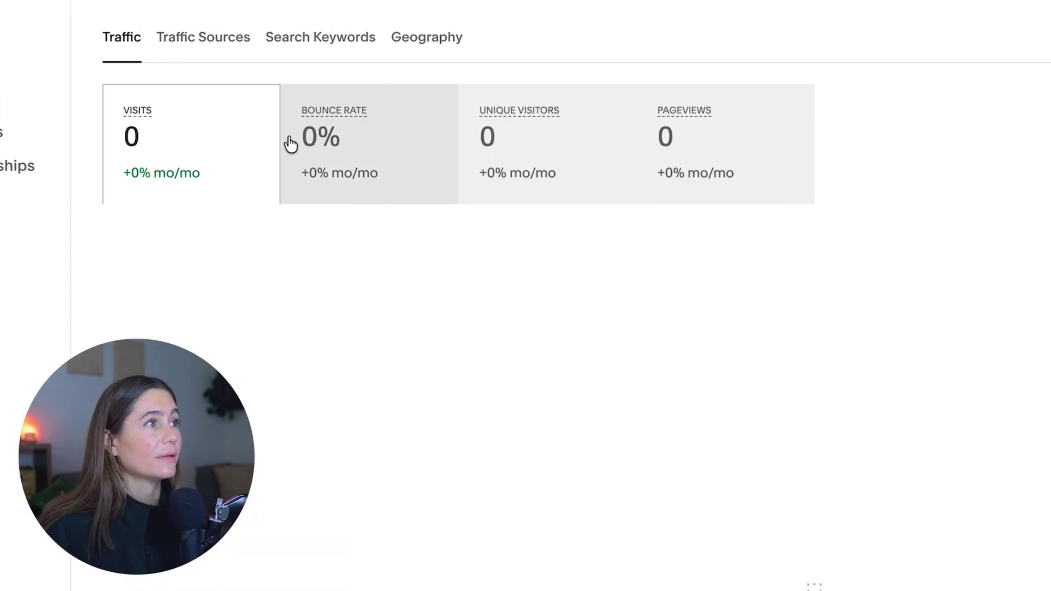
pyautogui.click(316, 147)
pyautogui.click(520, 159)
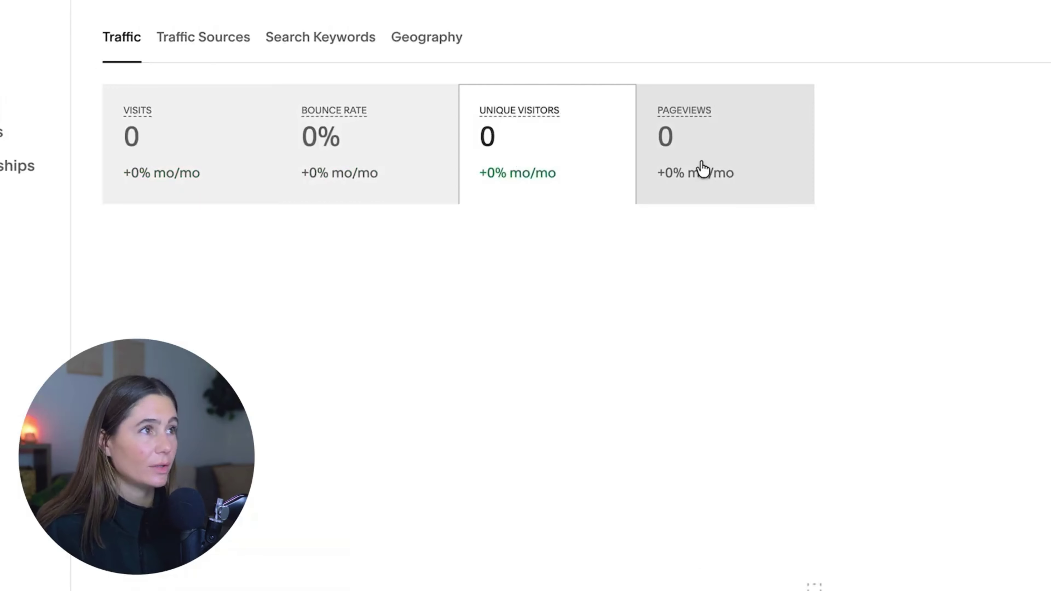
pyautogui.click(702, 169)
pyautogui.click(208, 40)
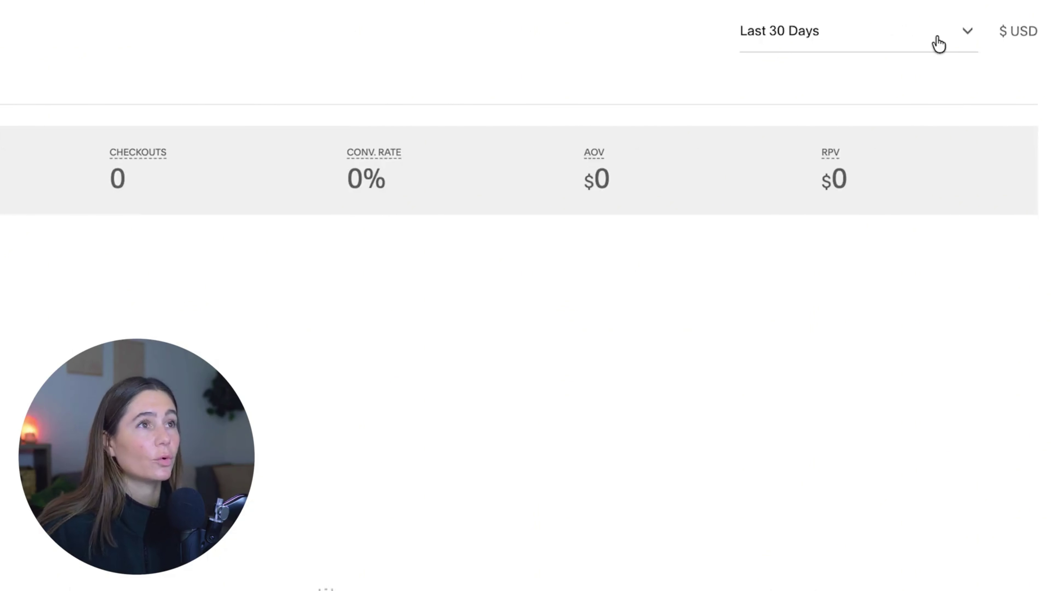
pyautogui.click(938, 44)
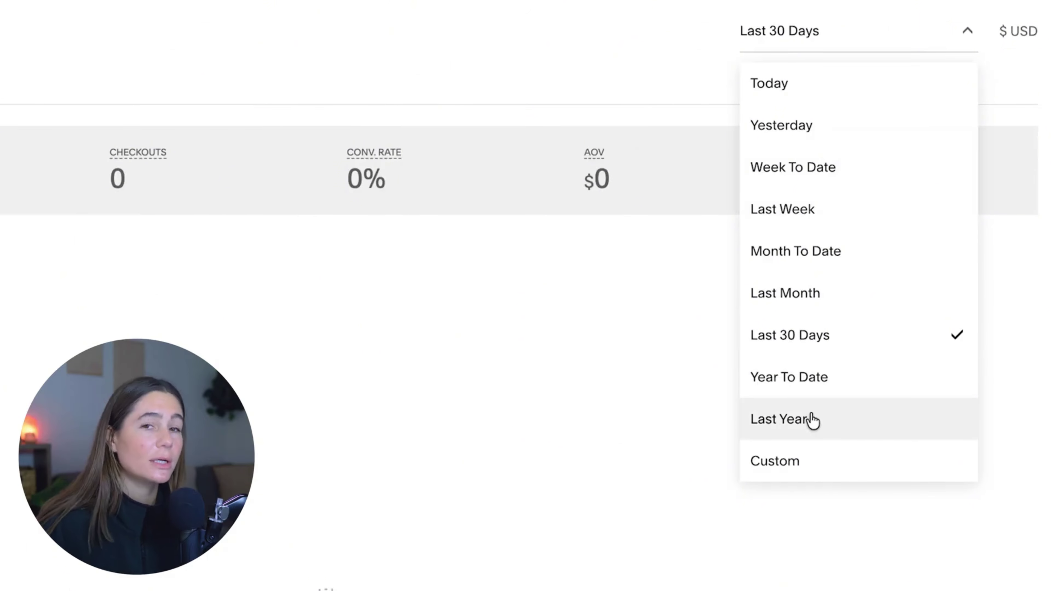
pyautogui.press('Escape')
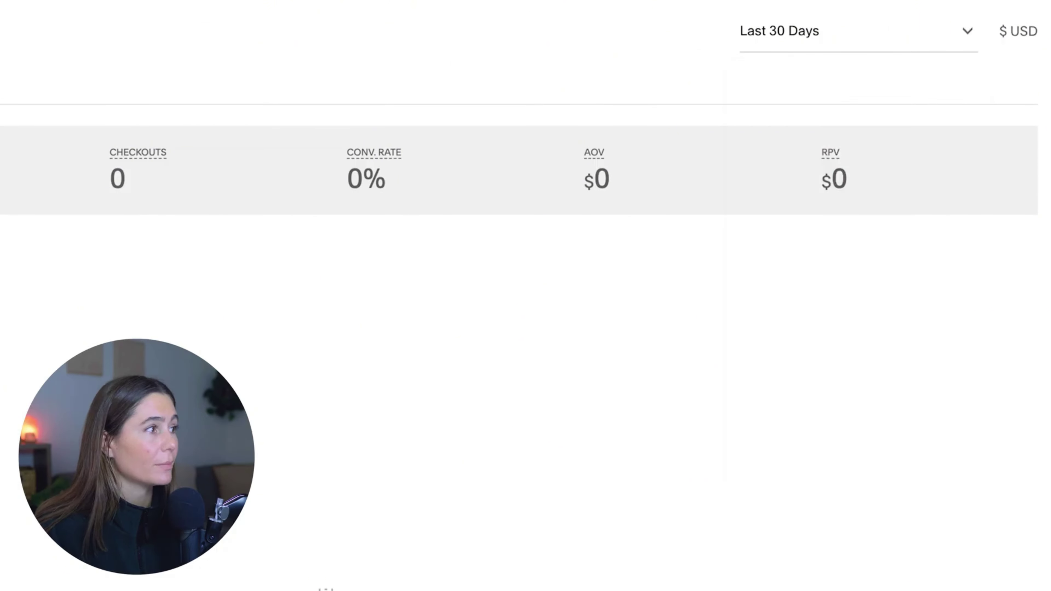